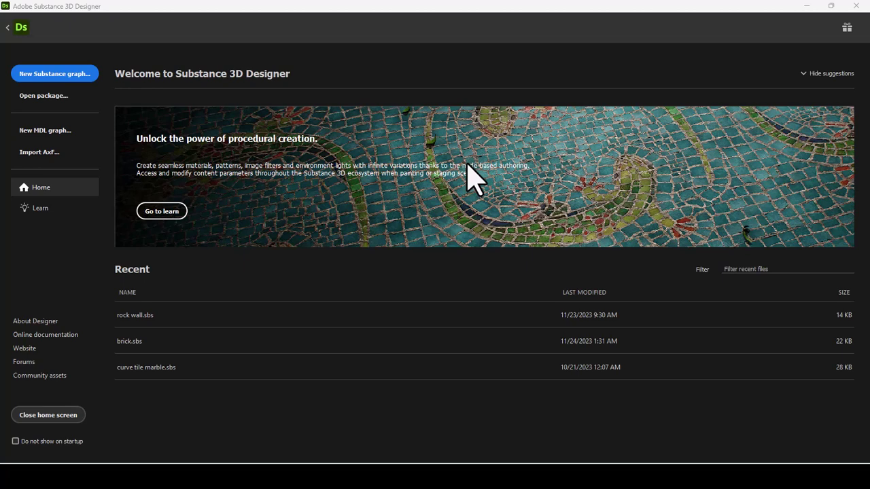
# Step: Create a new Substance graph from the blank New_Graph template
pyautogui.click(43, 76)
pyautogui.scroll(-1, 302, 343)
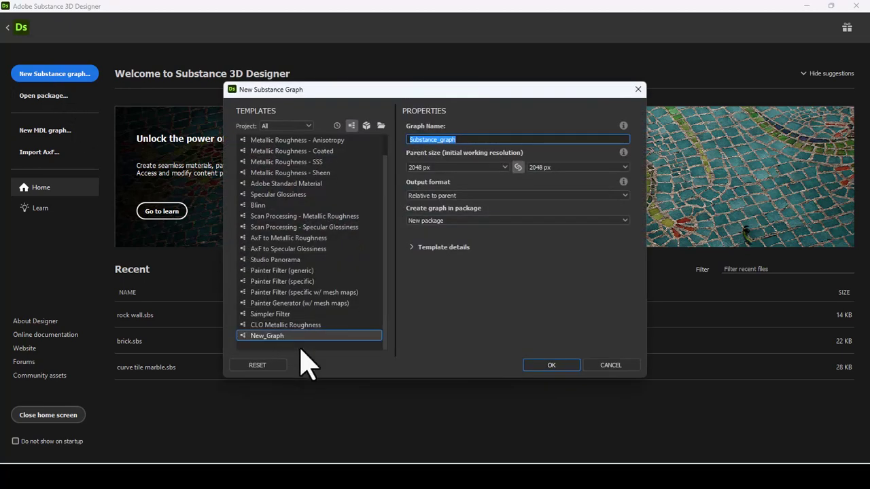
pyautogui.click(282, 336)
pyautogui.click(537, 369)
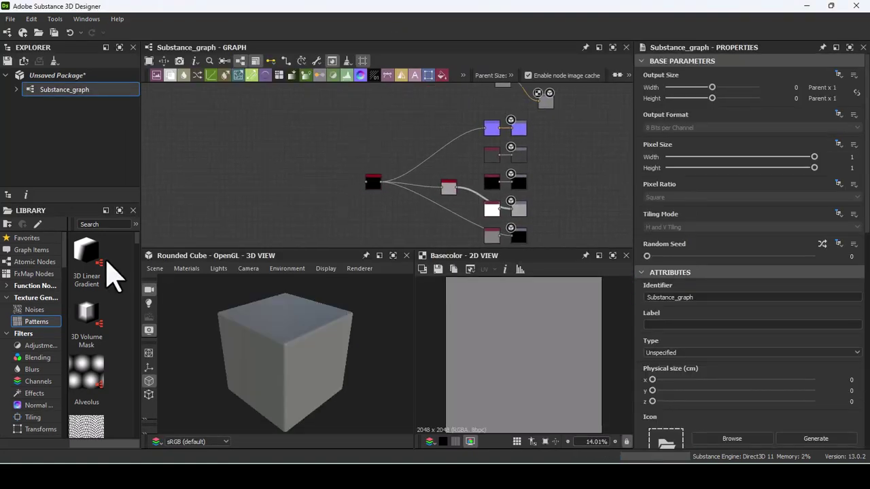
# Step: Find Mesh 2 among the library's pattern generators and add it to the graph
pyautogui.click(34, 309)
pyautogui.scroll(-5, 107, 334)
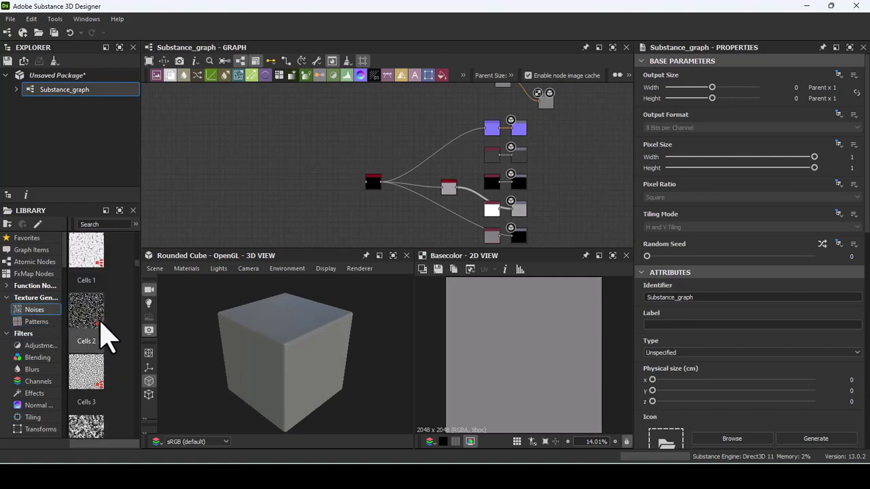
pyautogui.scroll(-5, 101, 346)
pyautogui.scroll(-5, 105, 367)
pyautogui.click(36, 321)
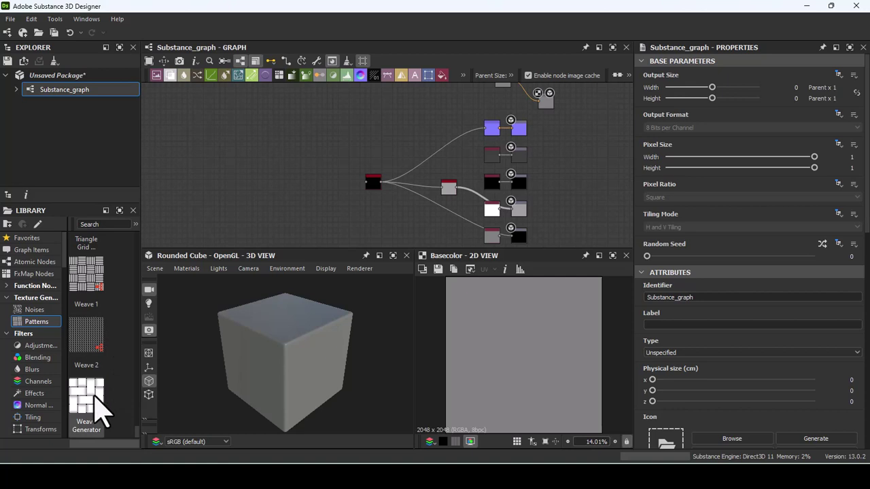
pyautogui.scroll(3, 99, 404)
pyautogui.scroll(5, 97, 345)
pyautogui.scroll(5, 97, 345)
pyautogui.scroll(5, 97, 345)
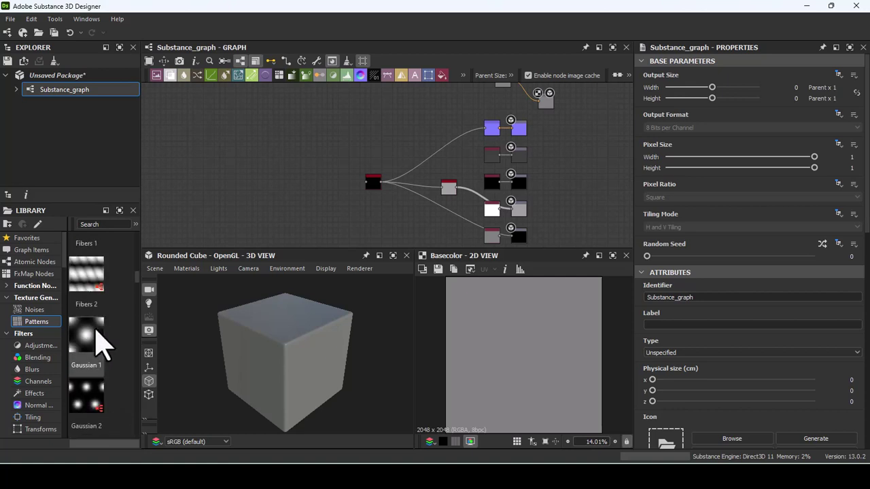
pyautogui.scroll(-5, 97, 345)
pyautogui.scroll(-3, 98, 345)
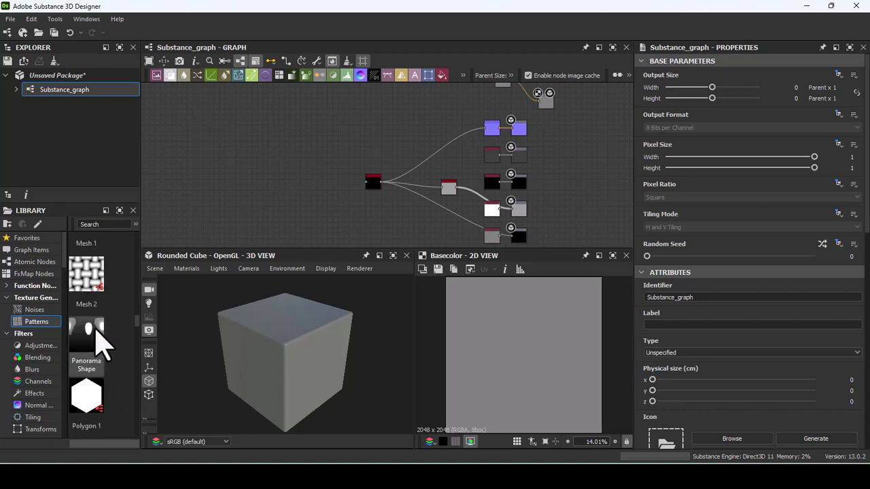
pyautogui.moveTo(93, 275); pyautogui.dragTo(270, 141)
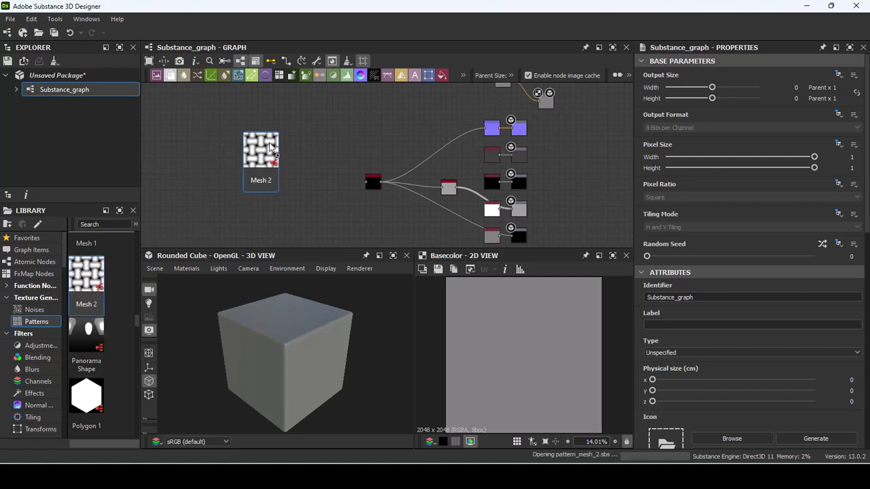
# Step: Add a Weave Generator node and display its weave pattern and settings
pyautogui.scroll(-10, 112, 350)
pyautogui.scroll(-7, 95, 367)
pyautogui.scroll(-6, 97, 379)
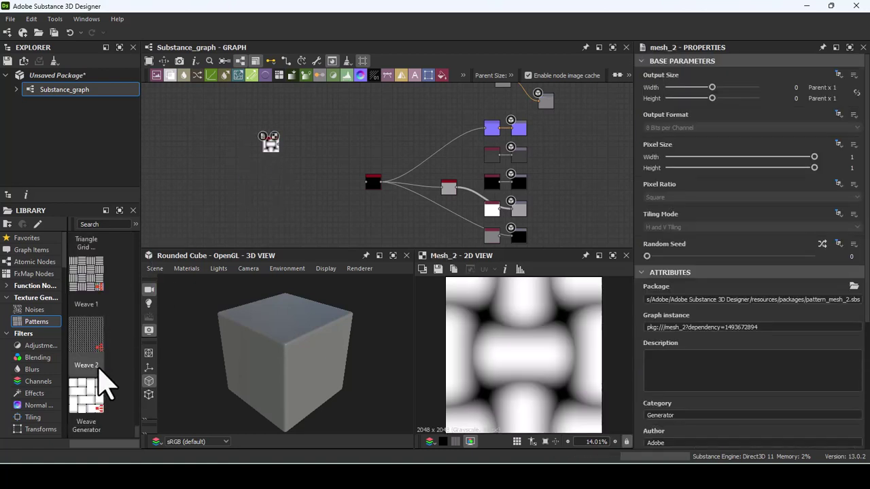
pyautogui.moveTo(88, 399); pyautogui.dragTo(266, 189)
pyautogui.click(267, 189)
pyautogui.scroll(2, 268, 187)
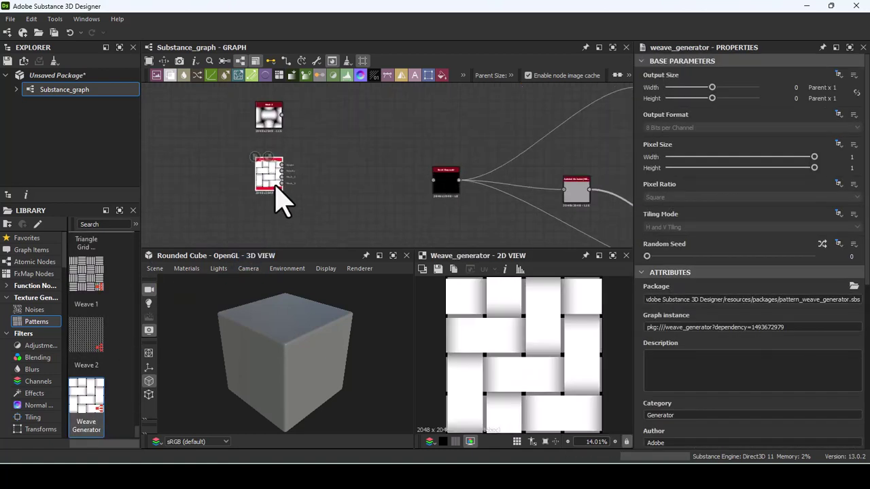
pyautogui.scroll(2, 270, 178)
pyautogui.scroll(-1, 520, 381)
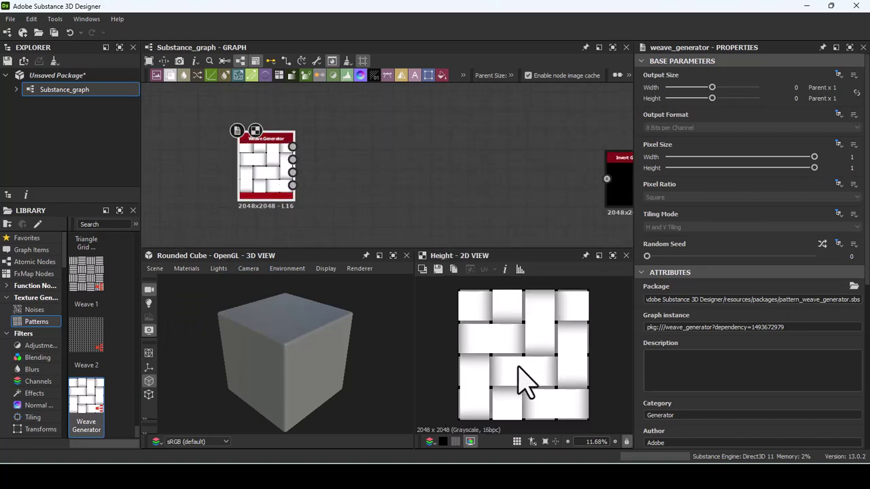
pyautogui.scroll(-3, 520, 381)
pyautogui.scroll(-3, 519, 379)
pyautogui.scroll(-4, 518, 379)
pyautogui.scroll(-3, 516, 377)
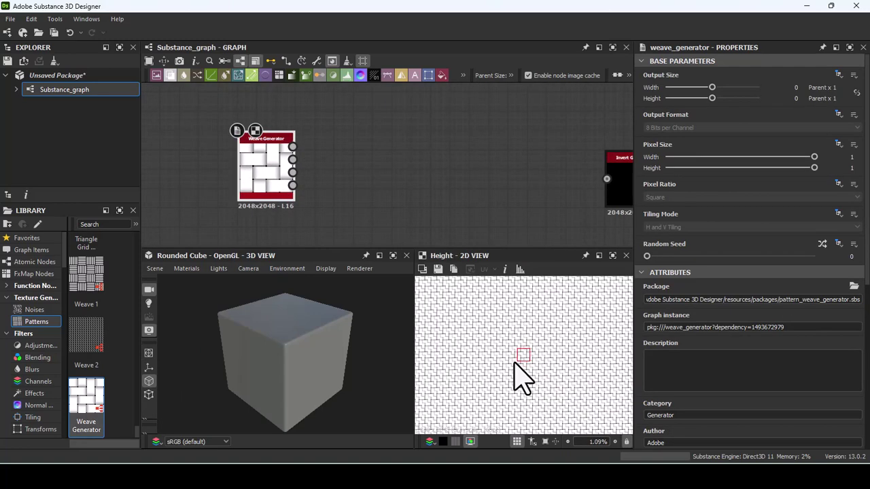
pyautogui.scroll(6, 516, 360)
pyautogui.scroll(7, 522, 356)
pyautogui.scroll(-3, 724, 401)
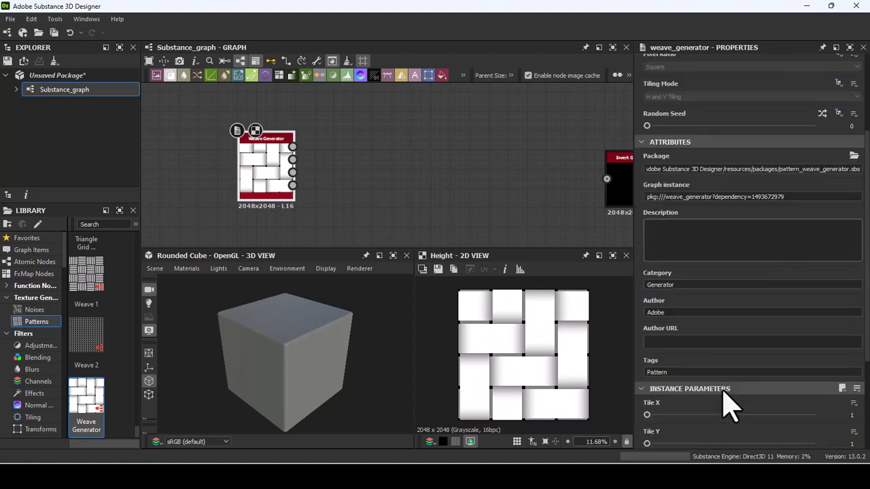
pyautogui.scroll(-3, 669, 390)
# Step: Give the Weave Generator Gap X 0.1, 3×3 tiling, Weave 2 and Shape 0.33
pyautogui.moveTo(668, 384)
pyautogui.mouseDown()
pyautogui.moveTo(660, 384)
pyautogui.moveTo(769, 385)
pyautogui.moveTo(660, 385)
pyautogui.moveTo(669, 390)
pyautogui.mouseUp()
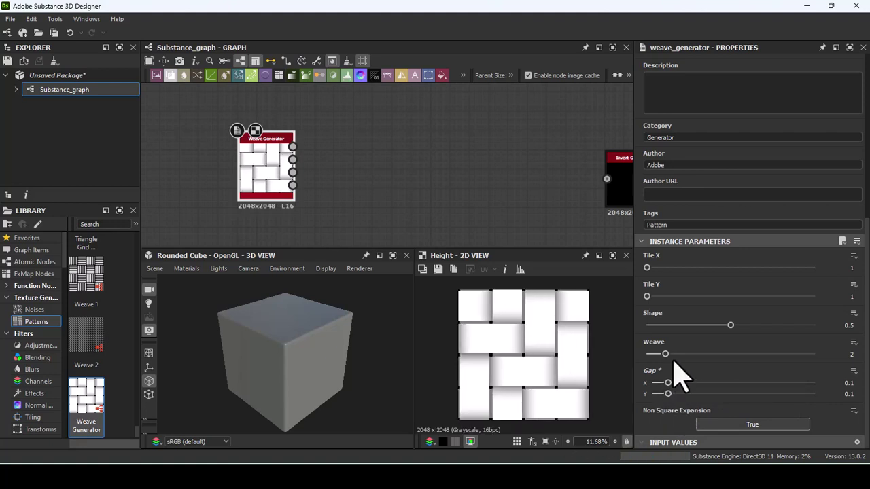
pyautogui.moveTo(659, 357)
pyautogui.mouseDown()
pyautogui.moveTo(700, 356)
pyautogui.moveTo(674, 357)
pyautogui.moveTo(683, 356)
pyautogui.mouseUp()
pyautogui.moveTo(647, 268); pyautogui.dragTo(655, 268)
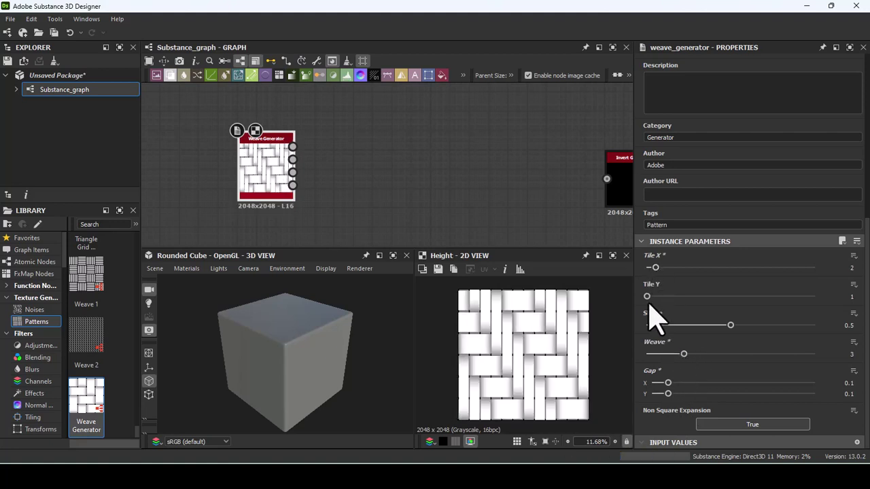
pyautogui.moveTo(647, 297); pyautogui.dragTo(665, 298)
pyautogui.moveTo(659, 267); pyautogui.dragTo(664, 268)
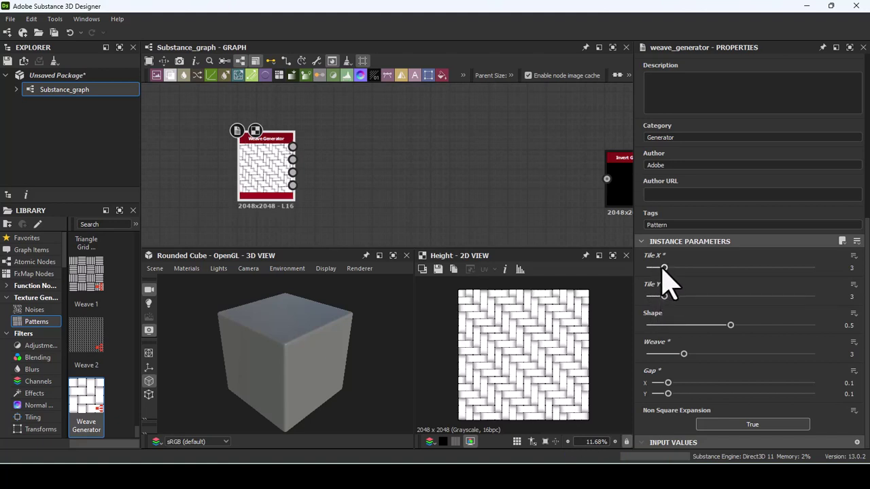
pyautogui.moveTo(684, 354); pyautogui.dragTo(663, 354)
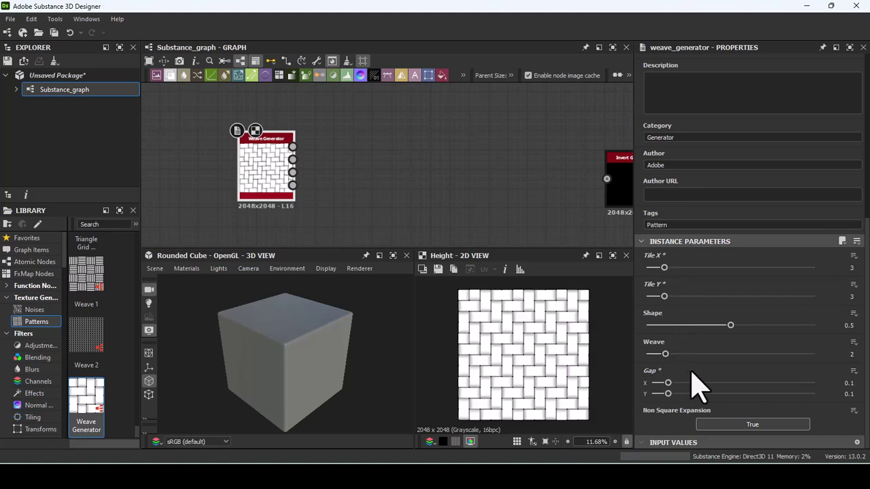
pyautogui.moveTo(732, 327)
pyautogui.mouseDown()
pyautogui.moveTo(616, 324)
pyautogui.moveTo(823, 326)
pyautogui.moveTo(684, 326)
pyautogui.moveTo(749, 325)
pyautogui.moveTo(701, 326)
pyautogui.mouseUp()
# Step: Connect the Weave Generator's Height output to the Invert Grayscale node
pyautogui.scroll(2, 514, 398)
pyautogui.scroll(2, 505, 365)
pyautogui.scroll(1, 478, 357)
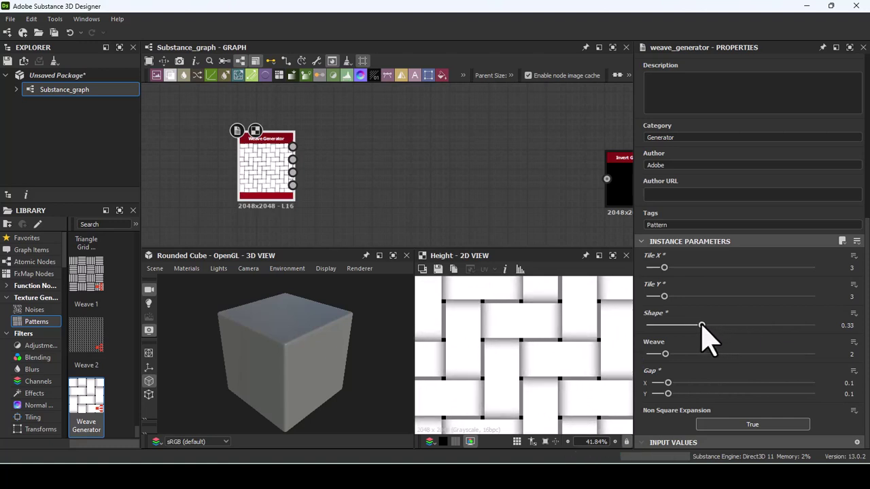
pyautogui.scroll(-1, 504, 377)
pyautogui.scroll(-2, 485, 388)
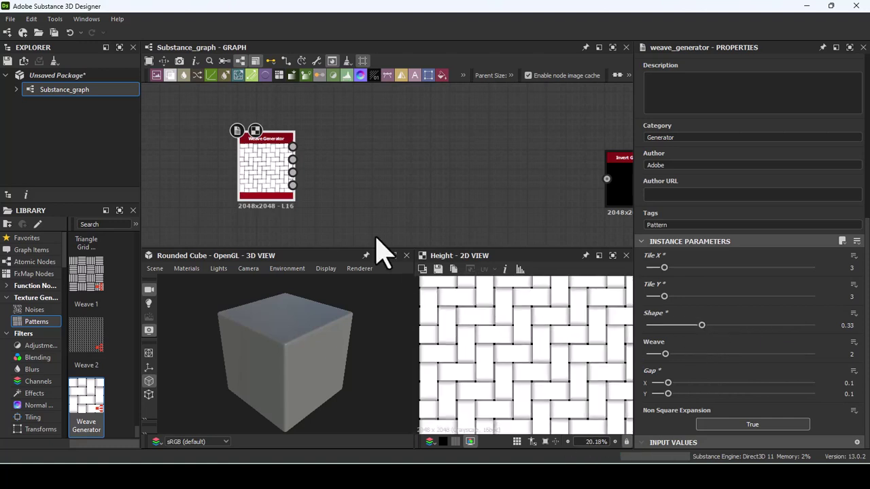
pyautogui.moveTo(289, 144); pyautogui.dragTo(601, 177)
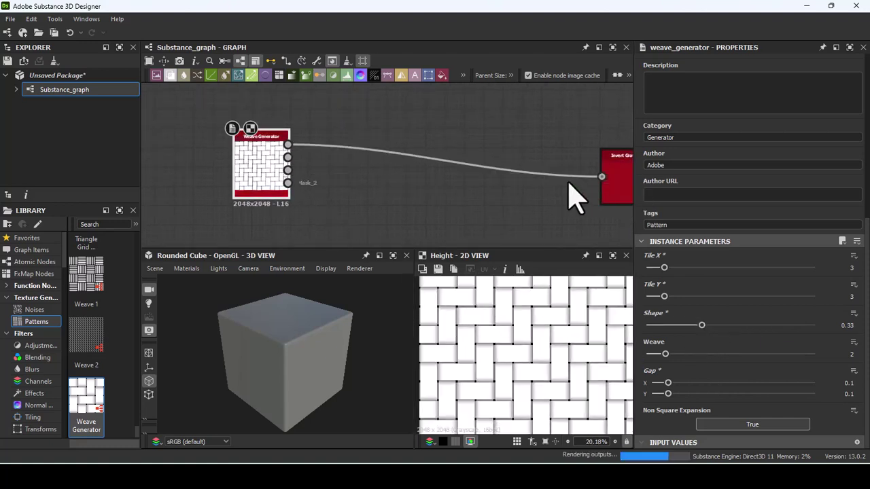
pyautogui.scroll(-3, 404, 193)
pyautogui.moveTo(392, 202); pyautogui.dragTo(396, 225, button='middle')
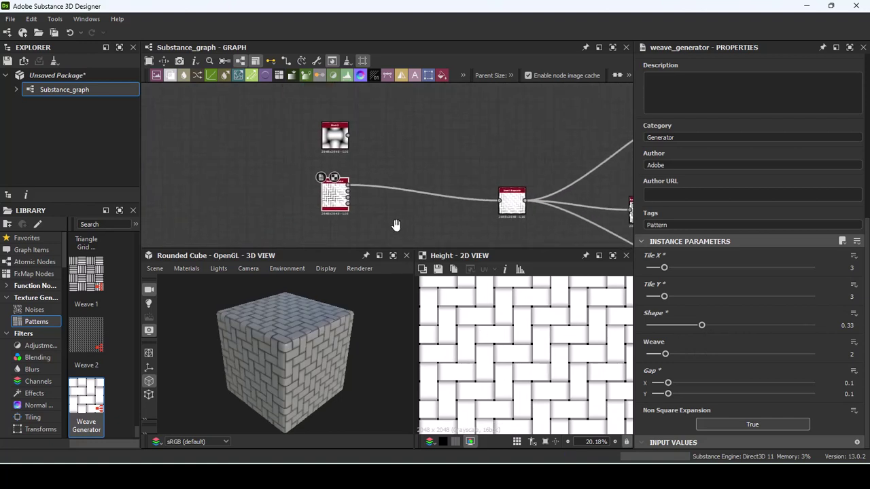
pyautogui.scroll(2, 368, 143)
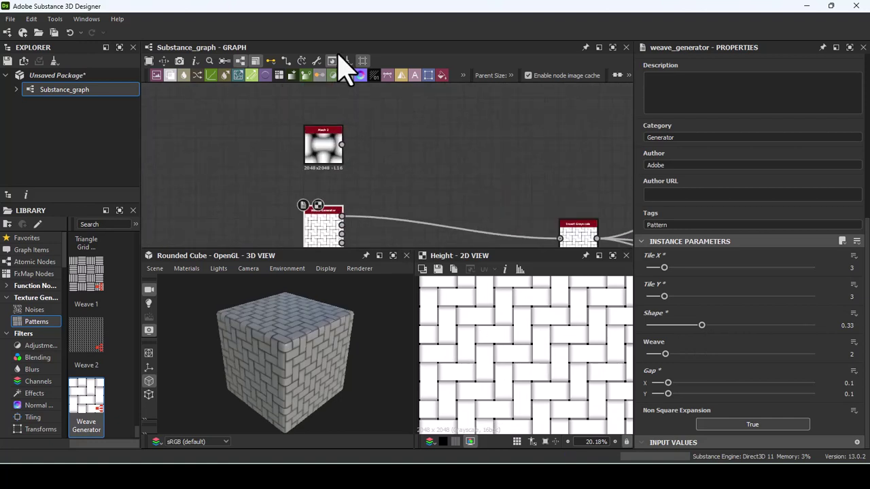
# Step: Open Export outputs and set the destination to Desktop/New folder (5)
pyautogui.click(320, 68)
pyautogui.click(344, 98)
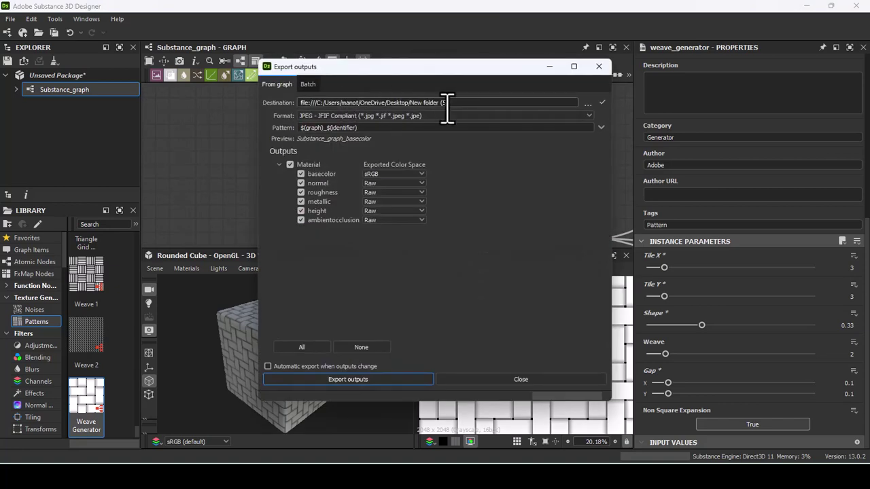
pyautogui.click(588, 103)
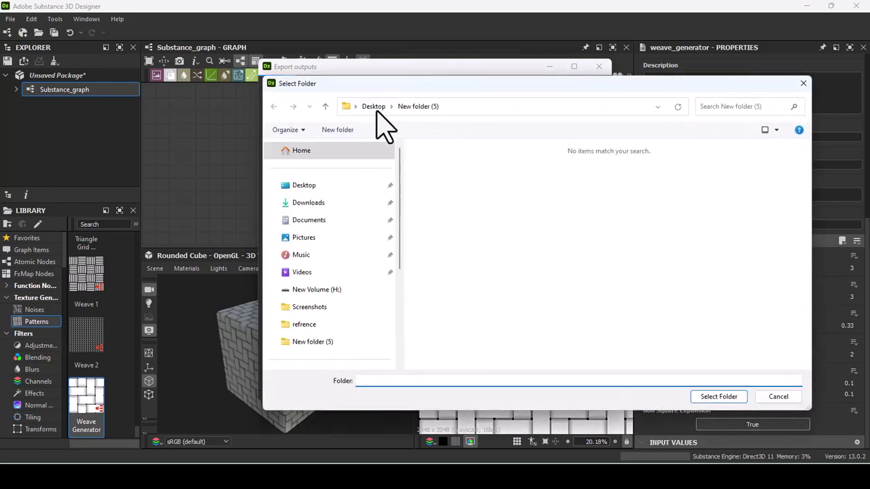
pyautogui.moveTo(766, 402); pyautogui.dragTo(699, 411)
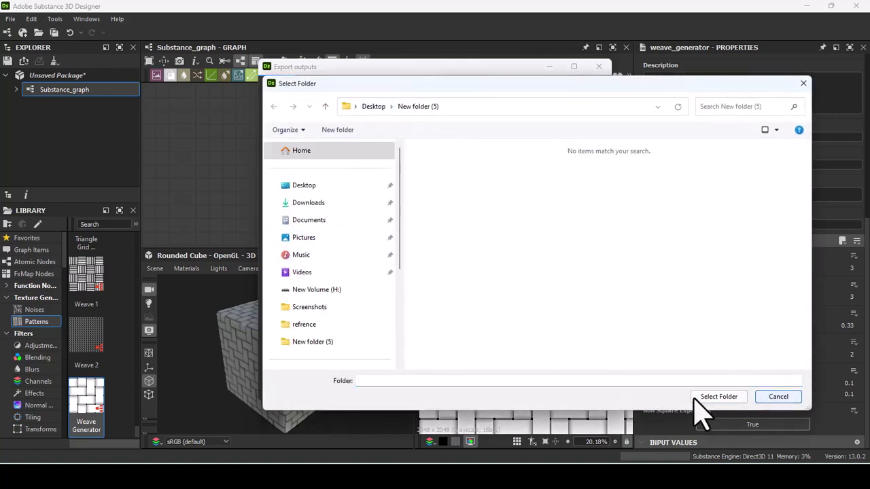
pyautogui.click(724, 398)
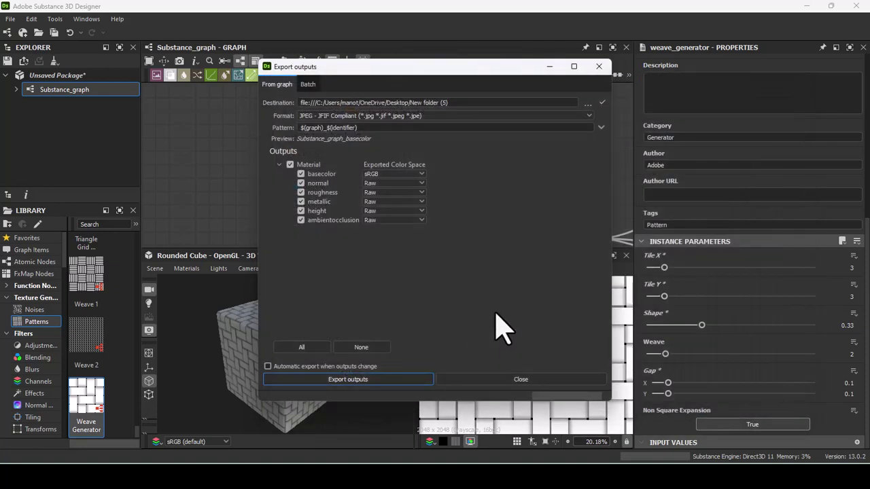
# Step: Uncheck basecolor, normal, roughness, metallic and ambientocclusion, then export only the height map
pyautogui.click(301, 174)
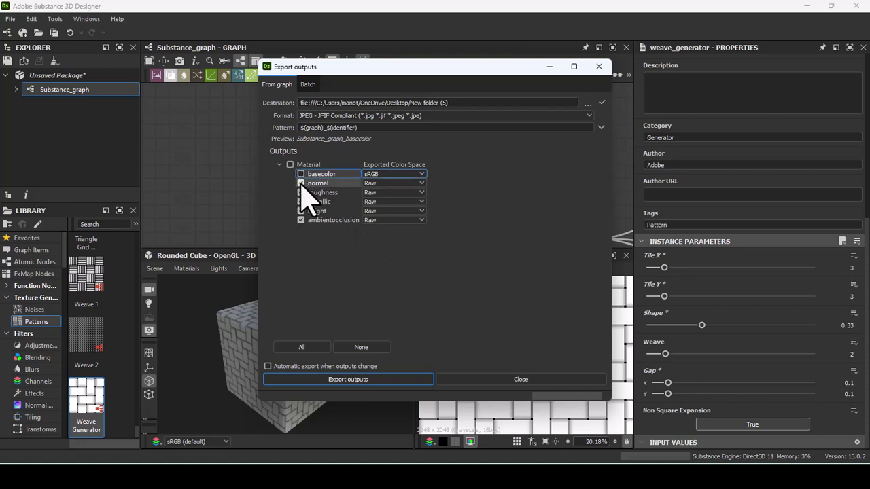
pyautogui.click(301, 183)
pyautogui.click(301, 192)
pyautogui.click(300, 201)
pyautogui.click(301, 220)
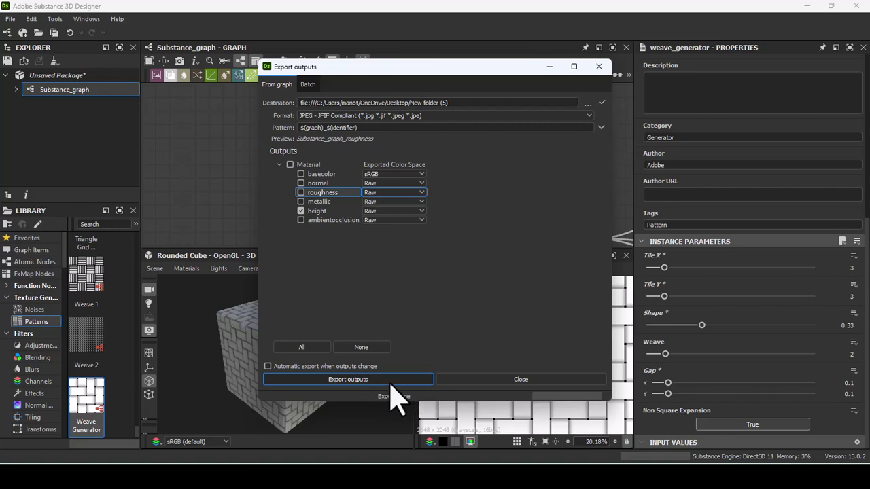
pyautogui.click(490, 380)
pyautogui.scroll(3, 310, 359)
# Step: Display the Normal node's normal map and rotate the preview cube to inspect the relief
pyautogui.scroll(2, 292, 359)
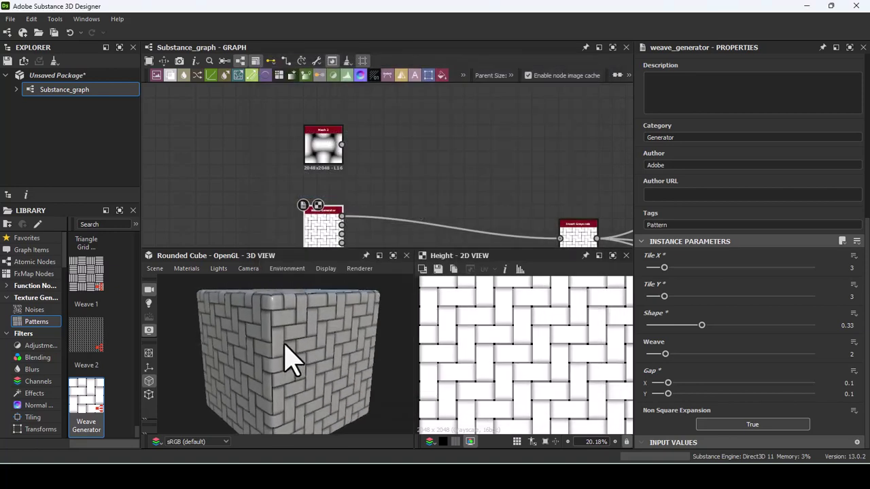
pyautogui.scroll(3, 322, 353)
pyautogui.scroll(-5, 317, 357)
pyautogui.scroll(-1, 419, 229)
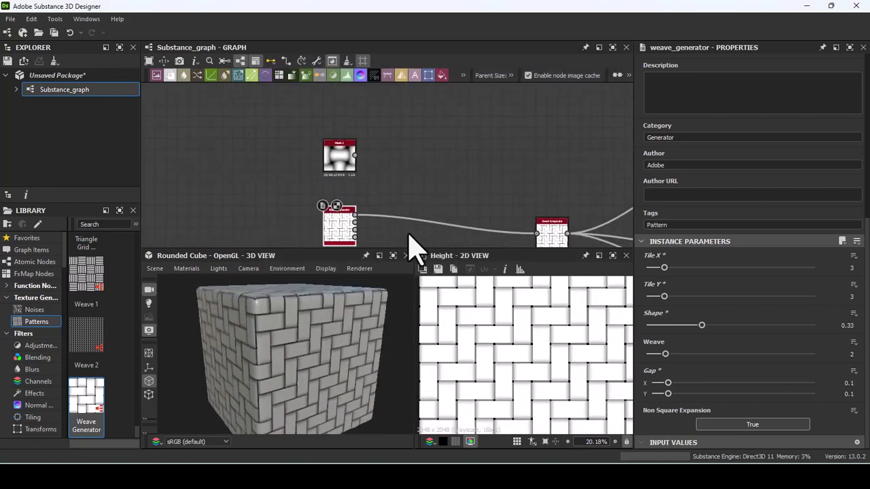
pyautogui.scroll(-3, 428, 204)
pyautogui.scroll(-1, 428, 204)
pyautogui.doubleClick(578, 129)
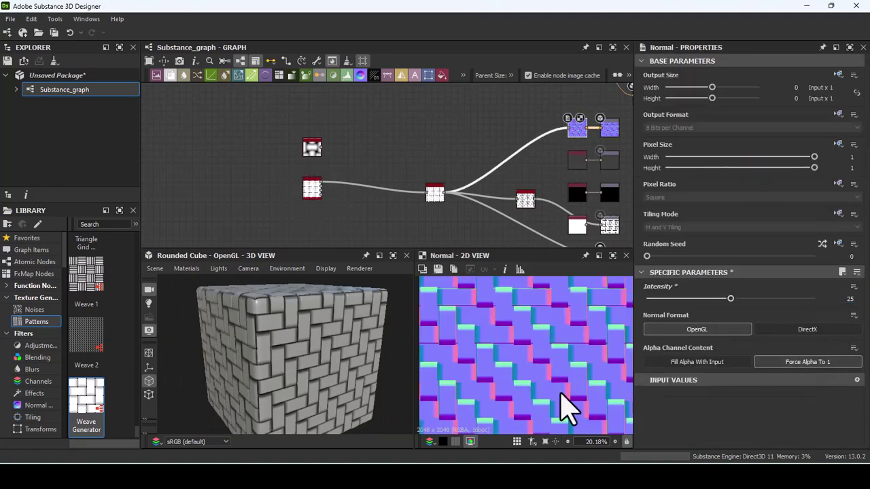
pyautogui.moveTo(294, 375)
pyautogui.mouseDown()
pyautogui.moveTo(481, 374)
pyautogui.moveTo(340, 379)
pyautogui.mouseUp()
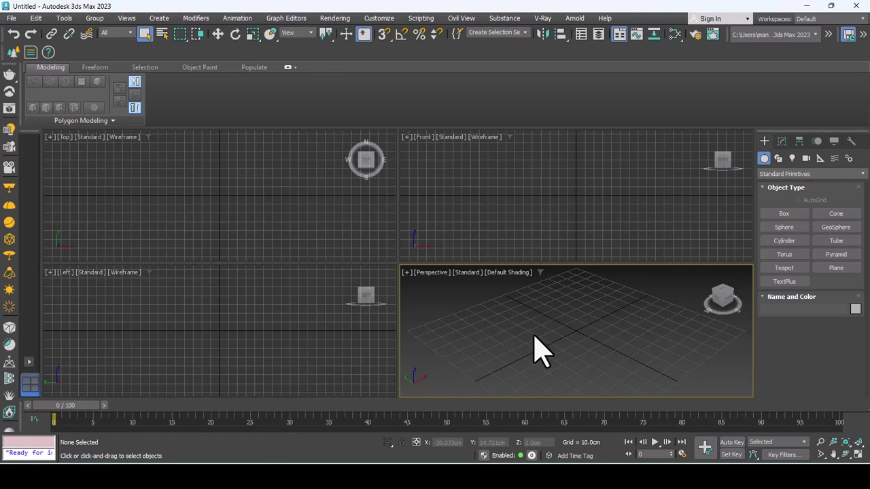
# Step: Maximize the Front view and draw a three-point curved Line profile for the bowl
pyautogui.click(562, 188)
pyautogui.hotkey('alt', 'w')
pyautogui.click(778, 158)
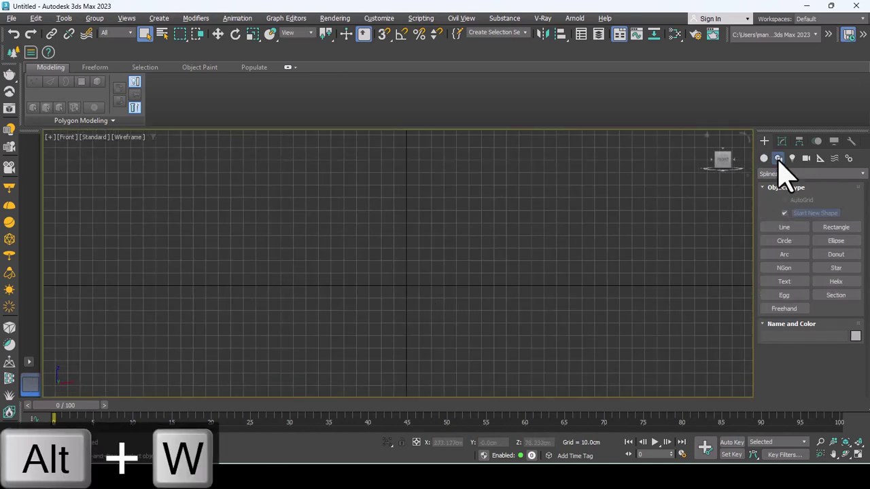
pyautogui.moveTo(523, 287); pyautogui.dragTo(582, 277, button='middle')
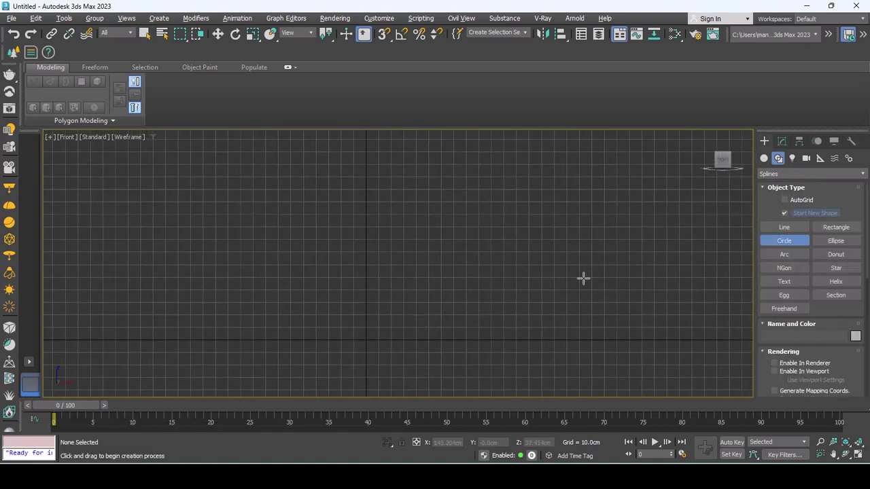
pyautogui.click(791, 228)
pyautogui.click(536, 198)
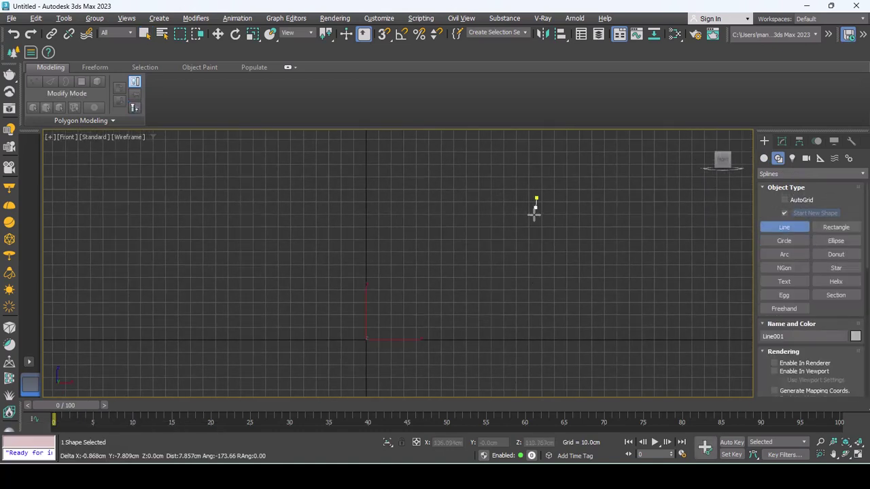
pyautogui.click(461, 311)
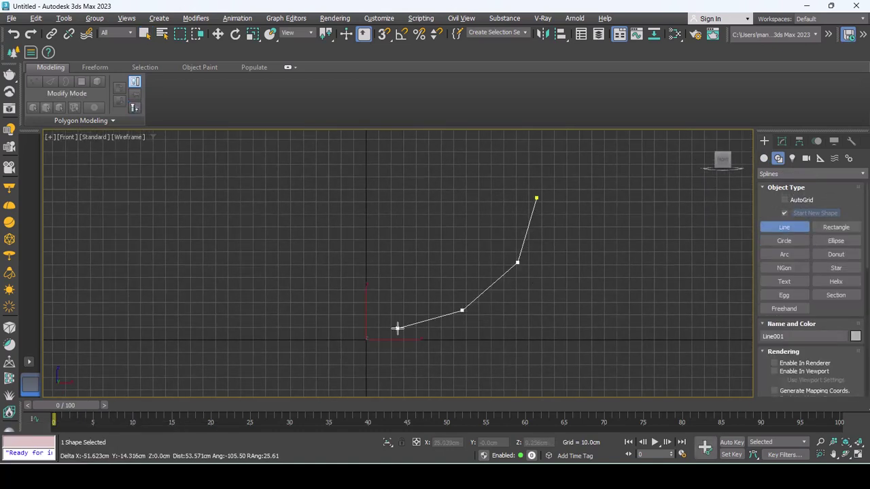
pyautogui.click(356, 329)
pyautogui.rightClick(355, 330)
pyautogui.moveTo(385, 301); pyautogui.dragTo(377, 313, button='middle')
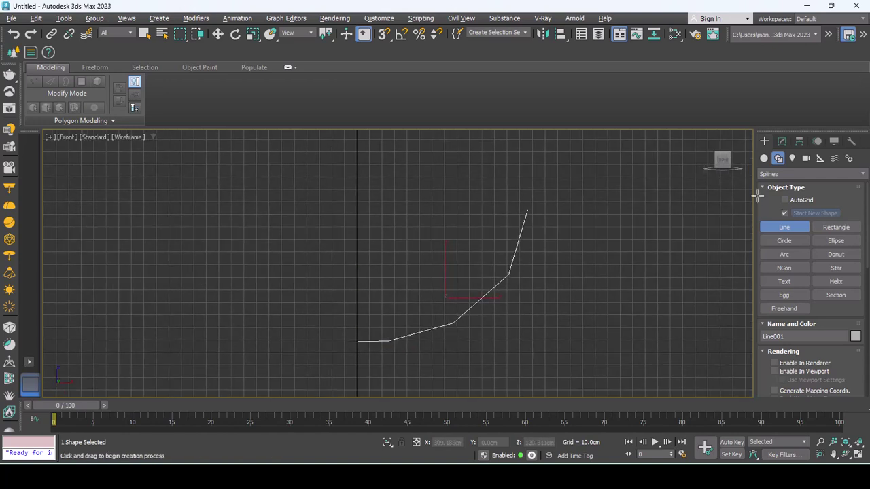
# Step: Add a Lathe modifier to the line and move its axis left to widen the bowl
pyautogui.click(783, 141)
pyautogui.click(795, 172)
pyautogui.write('l')
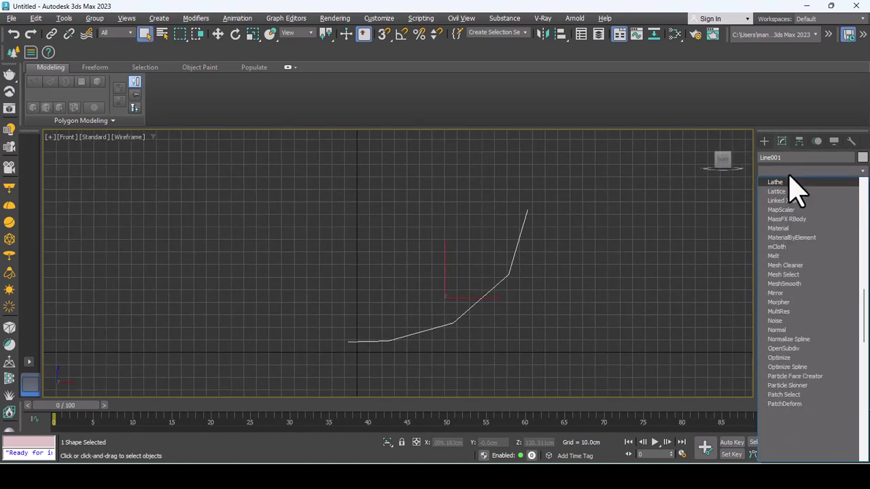
pyautogui.click(788, 182)
pyautogui.press('w')
pyautogui.press('1')
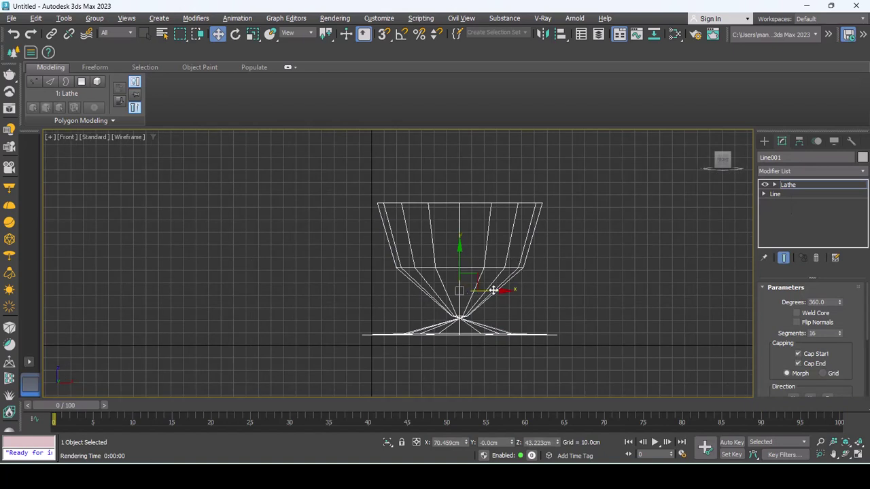
pyautogui.moveTo(494, 290); pyautogui.dragTo(387, 285)
# Step: Flip the lathed bowl's normals and convert it to an Editable Poly
pyautogui.click(796, 322)
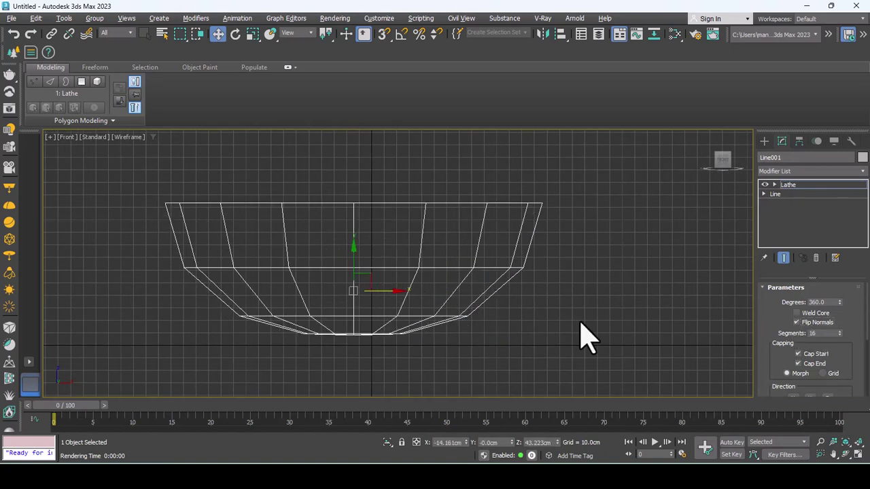
pyautogui.rightClick(398, 288)
pyautogui.click(534, 434)
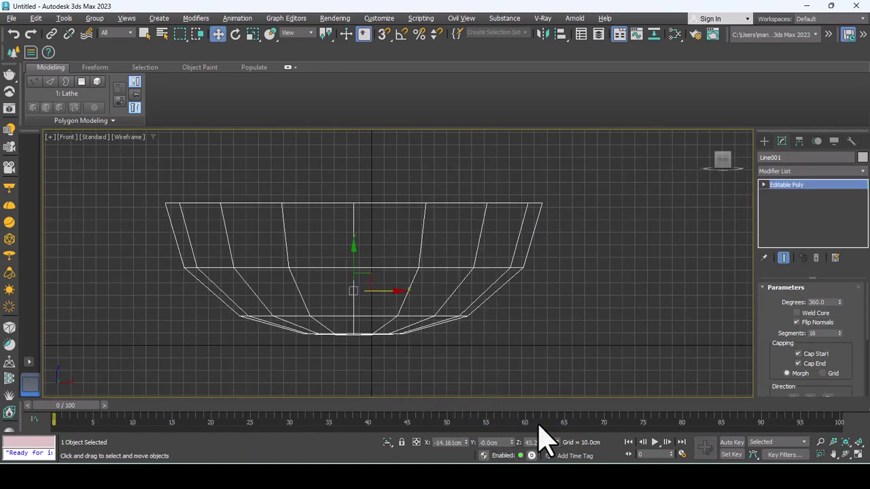
# Step: Cap the open bottom border of the bowl and collapse the cap to a centre point
pyautogui.hotkey('alt', 'w')
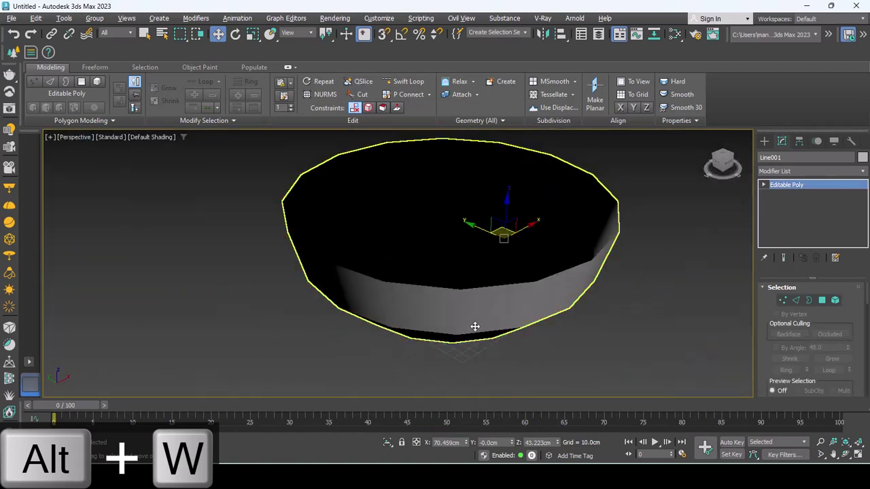
pyautogui.keyDown('alt'); pyautogui.moveTo(475, 326); pyautogui.dragTo(449, 292, button='middle'); pyautogui.keyUp('alt')
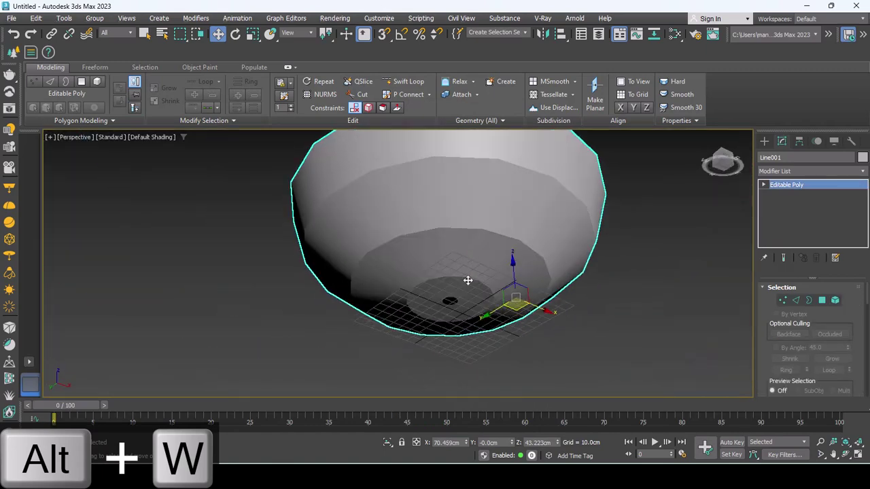
pyautogui.scroll(3, 438, 299)
pyautogui.press('F4')
pyautogui.press('3')
pyautogui.rightClick(436, 294)
pyautogui.click(437, 324)
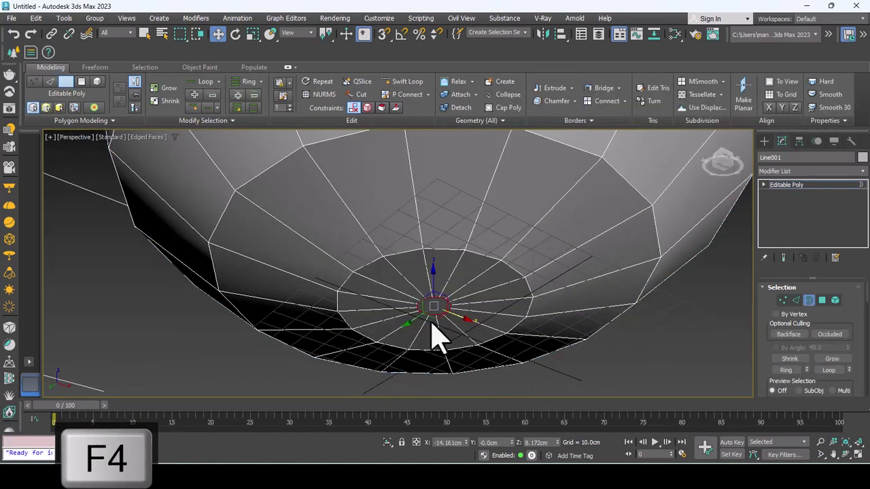
pyautogui.scroll(3, 443, 306)
pyautogui.press('4')
pyautogui.click(443, 301)
pyautogui.rightClick(435, 293)
pyautogui.click(401, 179)
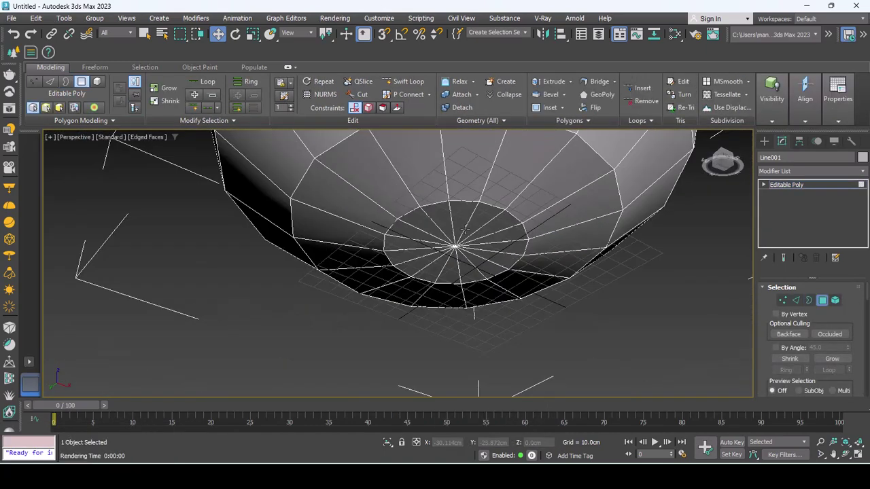
pyautogui.scroll(-5, 407, 258)
pyautogui.keyDown('alt'); pyautogui.moveTo(435, 286); pyautogui.dragTo(434, 244, button='middle'); pyautogui.keyUp('alt')
# Step: Center the pivot on the bowl and reset its X and Z positions to 0
pyautogui.click(788, 184)
pyautogui.click(799, 141)
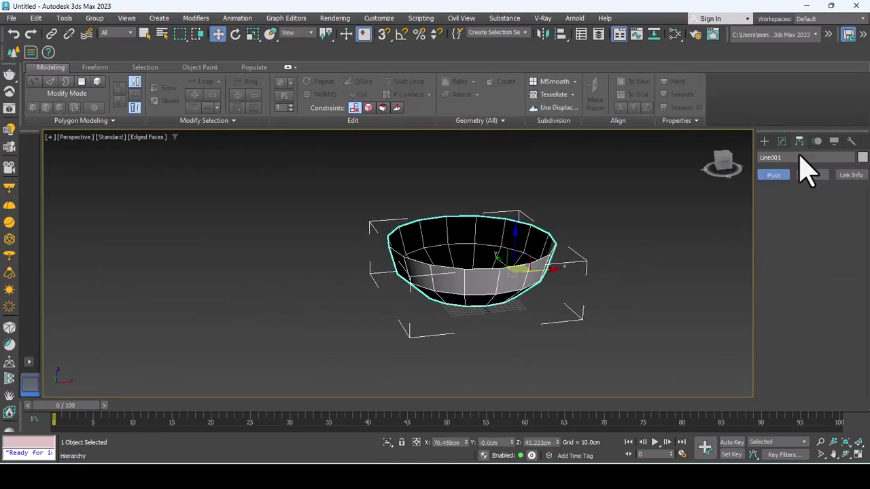
pyautogui.click(805, 216)
pyautogui.click(811, 272)
pyautogui.click(764, 141)
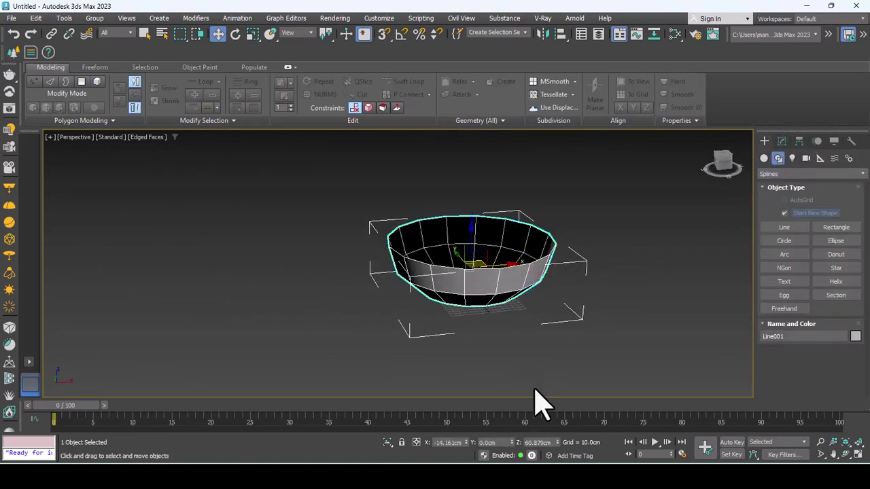
pyautogui.rightClick(466, 443)
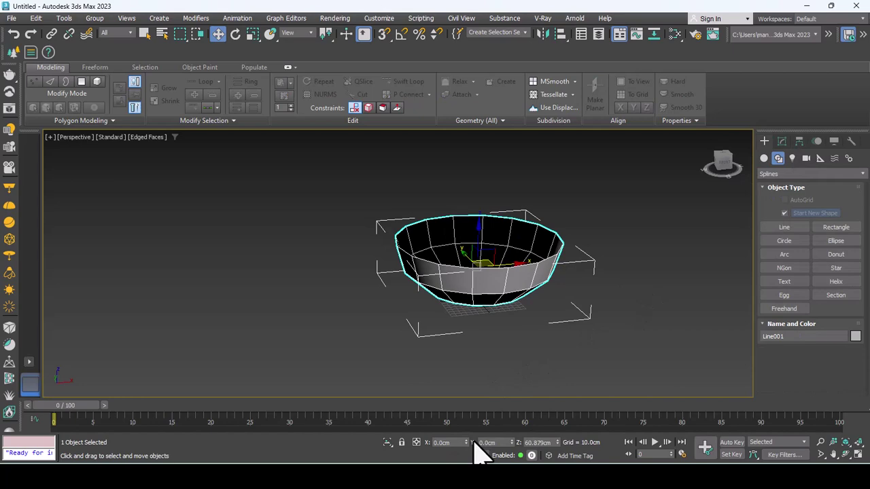
pyautogui.rightClick(557, 443)
pyautogui.scroll(4, 475, 334)
# Step: Scale the bowl down uniformly to about a third of its size
pyautogui.press('r')
pyautogui.moveTo(406, 253); pyautogui.dragTo(396, 313)
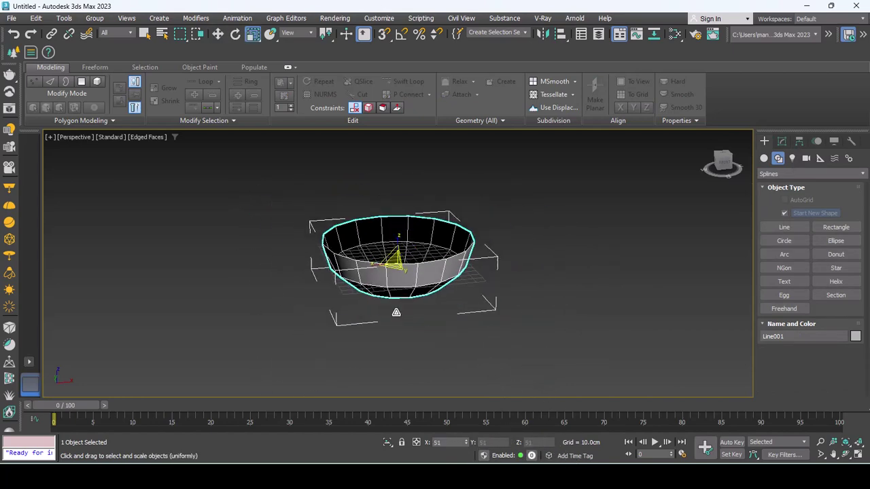
pyautogui.scroll(3, 396, 357)
pyautogui.moveTo(414, 235)
pyautogui.mouseDown()
pyautogui.moveTo(404, 294)
pyautogui.moveTo(406, 259)
pyautogui.mouseUp()
pyautogui.press('w')
pyautogui.scroll(2, 397, 286)
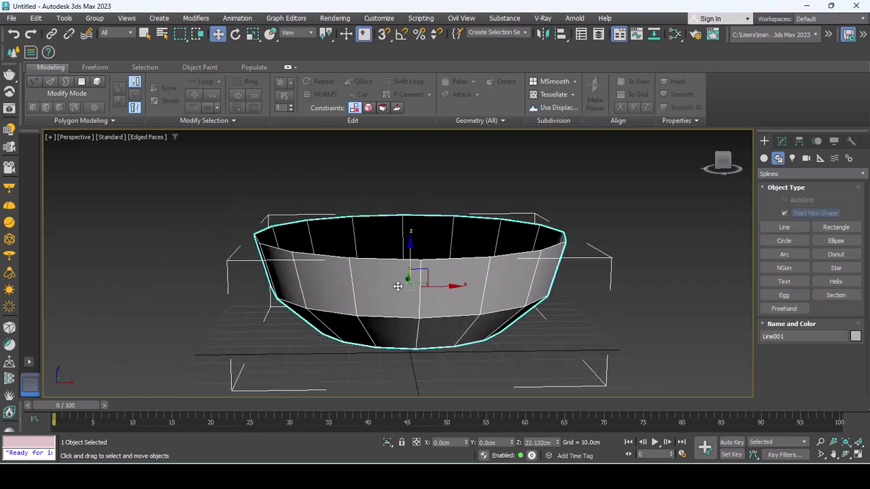
pyautogui.keyDown('alt'); pyautogui.moveTo(398, 286); pyautogui.dragTo(421, 282, button='middle'); pyautogui.keyUp('alt')
pyautogui.click(781, 141)
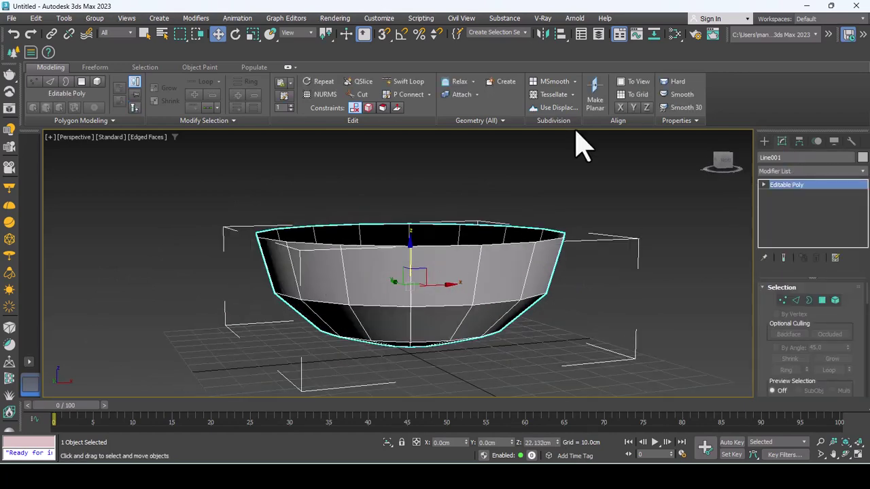
# Step: Insert a horizontal edge loop around the bowl with Swift Loop
pyautogui.click(404, 81)
pyautogui.click(410, 271)
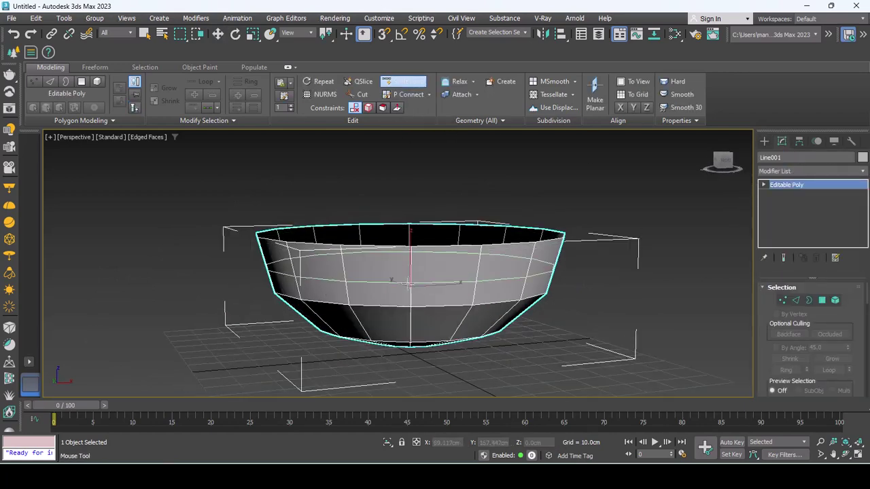
pyautogui.press('w')
# Step: Add TurboSmooth with 2 iterations and collapse the bowl to an Editable Poly
pyautogui.click(811, 172)
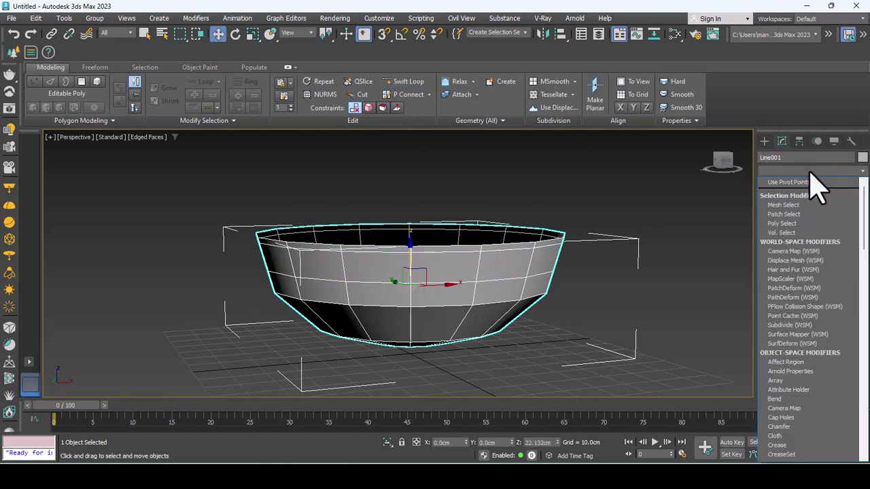
pyautogui.click(815, 178)
pyautogui.write('turbo')
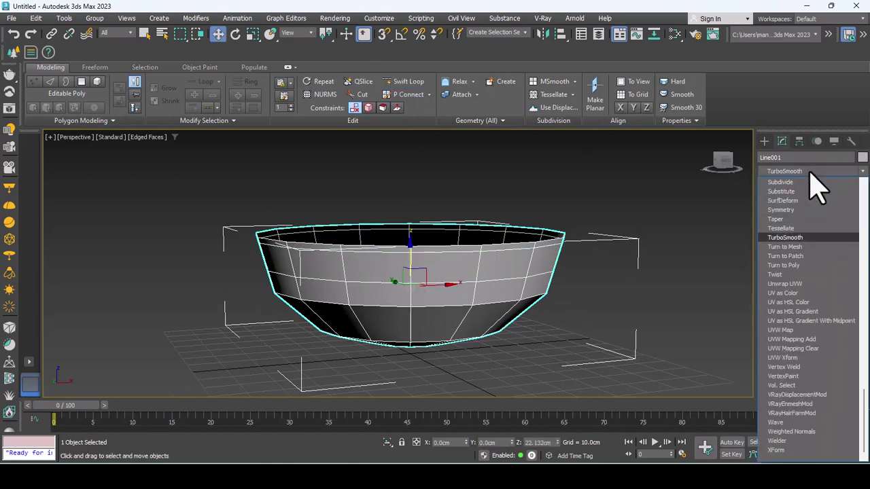
pyautogui.click(800, 238)
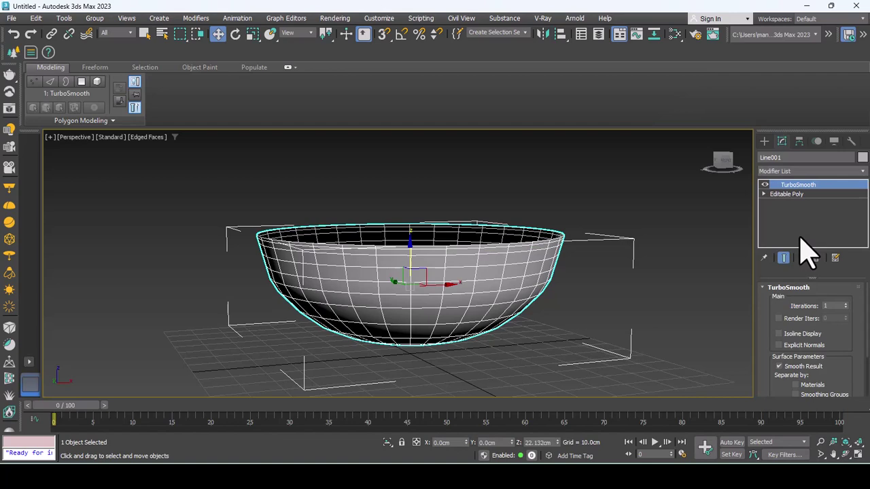
pyautogui.click(844, 304)
pyautogui.keyDown('alt'); pyautogui.moveTo(442, 285); pyautogui.dragTo(448, 265, button='middle'); pyautogui.keyUp('alt')
pyautogui.rightClick(469, 249)
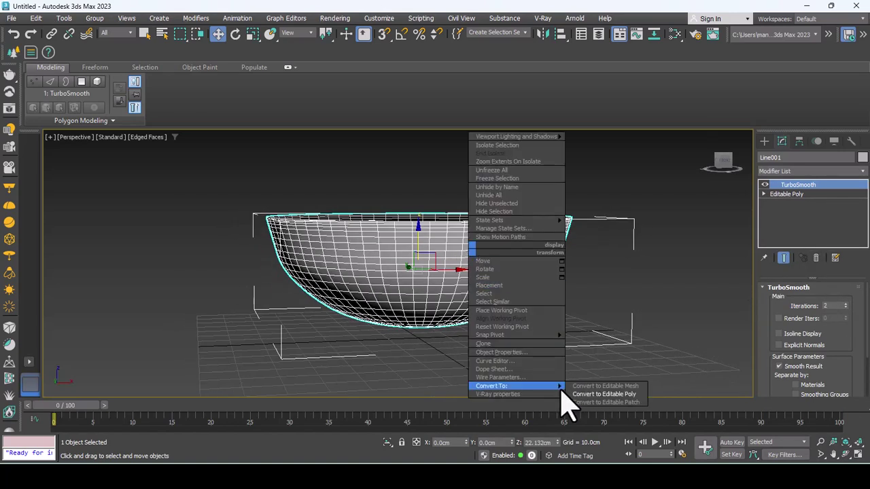
pyautogui.click(602, 394)
pyautogui.click(591, 295)
pyautogui.moveTo(560, 301); pyautogui.dragTo(562, 286, button='middle')
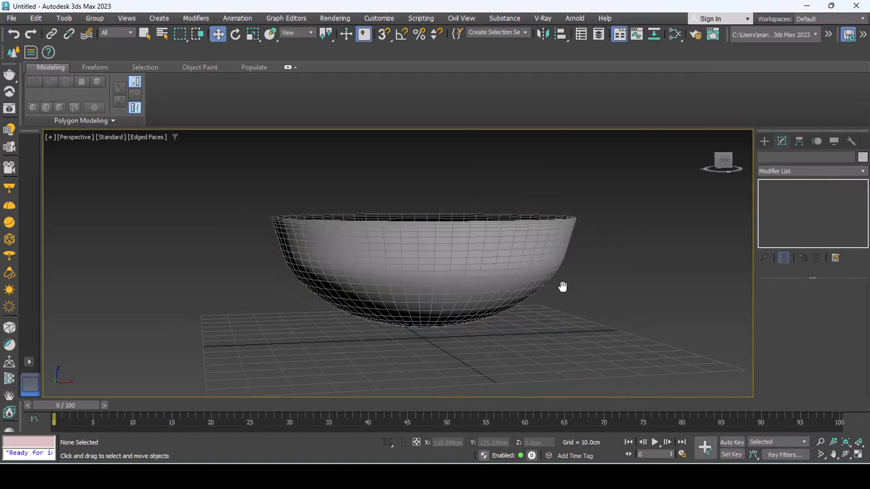
# Step: In Render Setup's Common tab, choose a custom 2500 × 2500 output size, then select the bowl
pyautogui.click(328, 19)
pyautogui.click(331, 60)
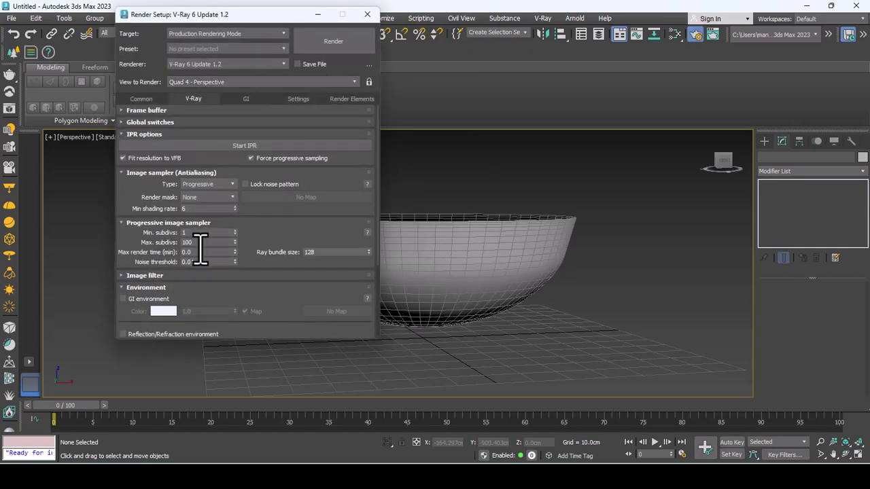
pyautogui.click(141, 99)
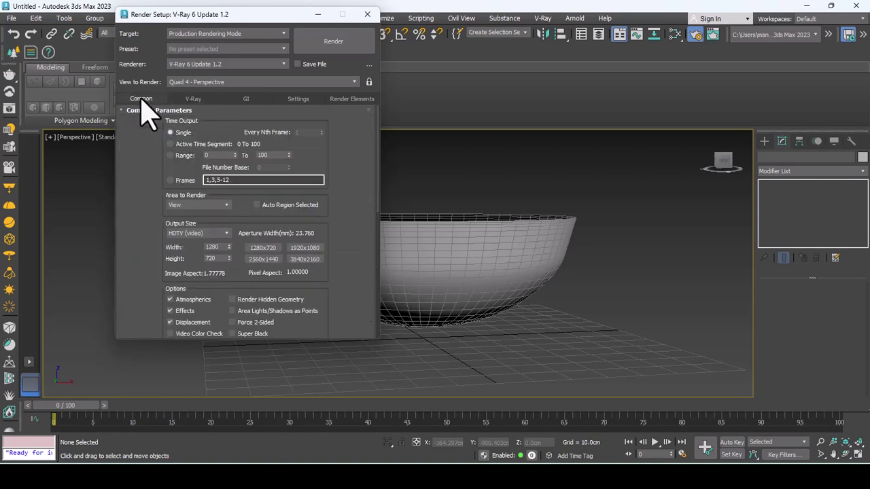
pyautogui.click(188, 232)
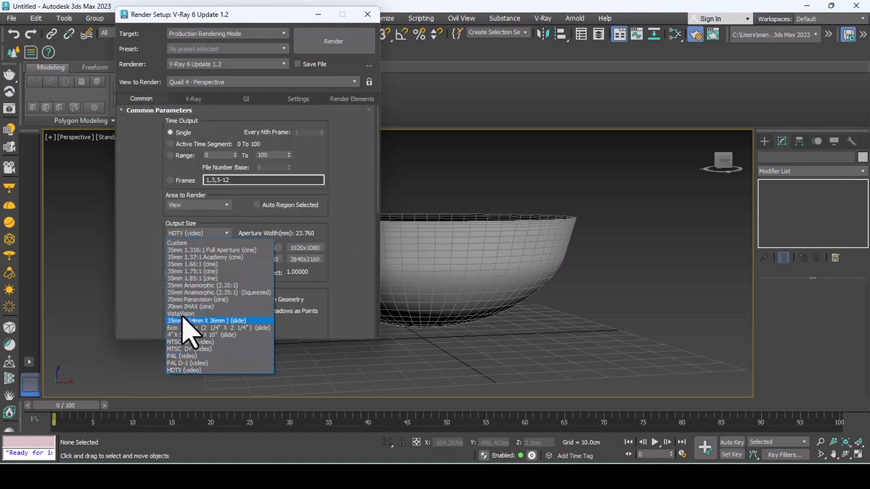
pyautogui.click(194, 241)
pyautogui.write('2500')
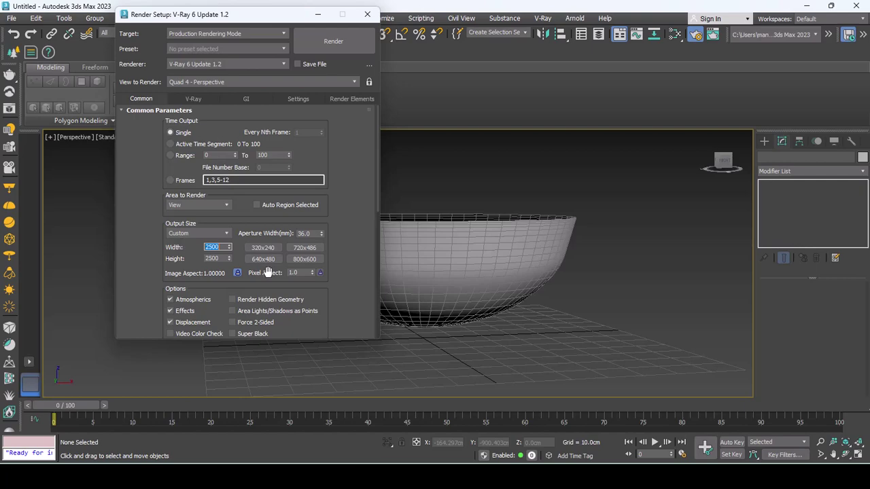
pyautogui.click(493, 244)
pyautogui.scroll(2, 493, 245)
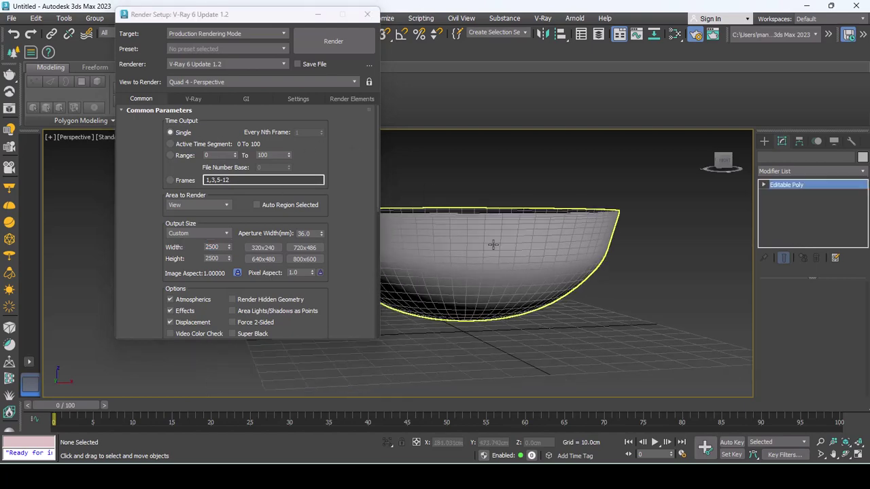
# Step: Add a VRayMtl and wire a Substance_graph_height bitmap into its Displace input
pyautogui.press('m')
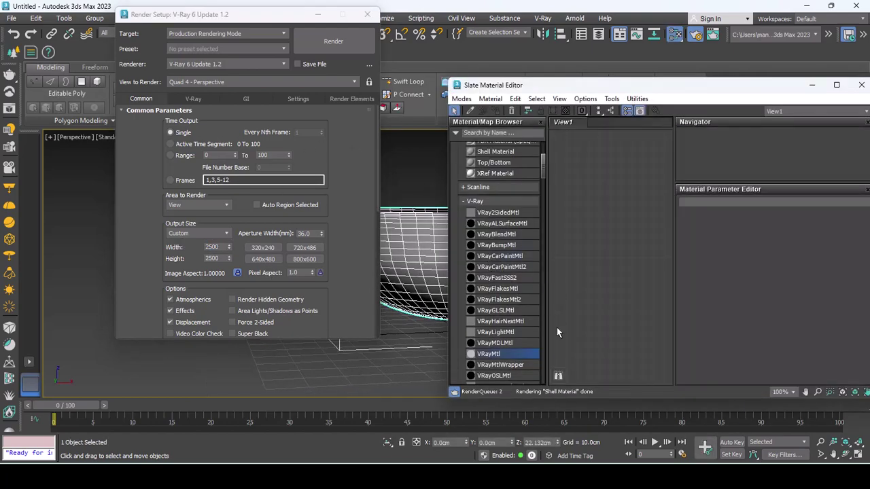
pyautogui.moveTo(524, 360); pyautogui.dragTo(606, 289)
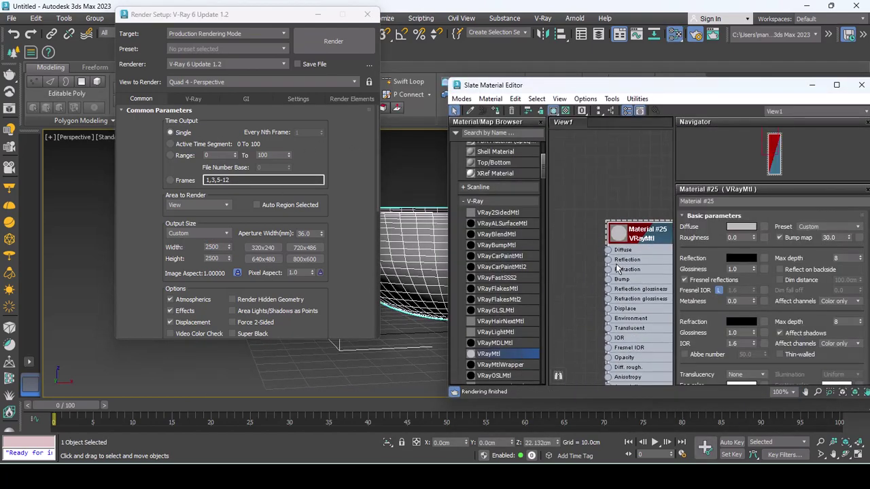
pyautogui.scroll(2, 598, 270)
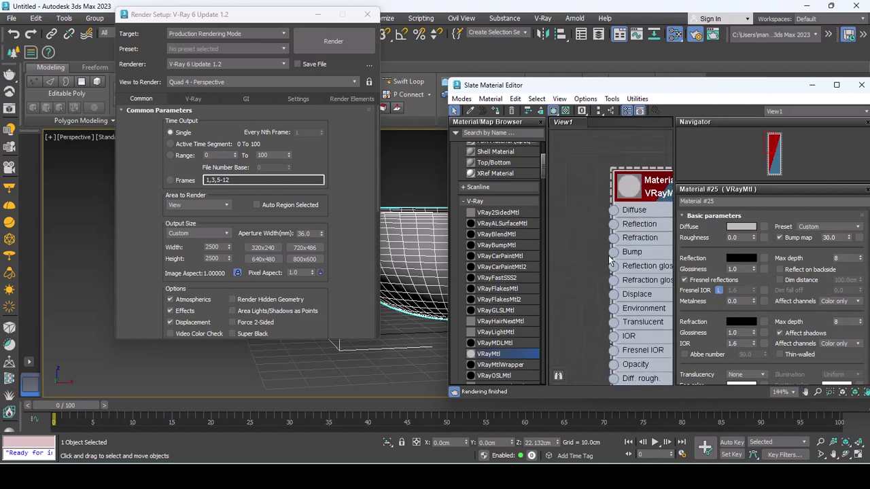
pyautogui.scroll(-2, 610, 260)
pyautogui.moveTo(612, 257); pyautogui.dragTo(574, 261)
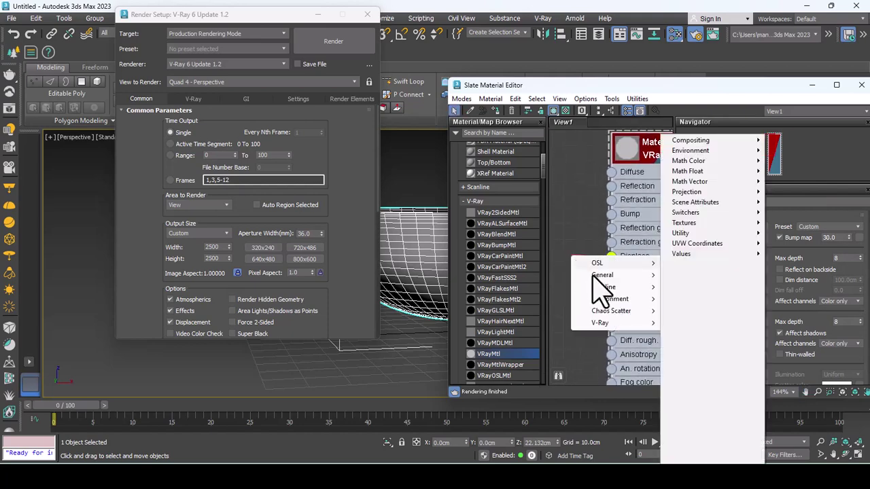
pyautogui.moveTo(602, 274)
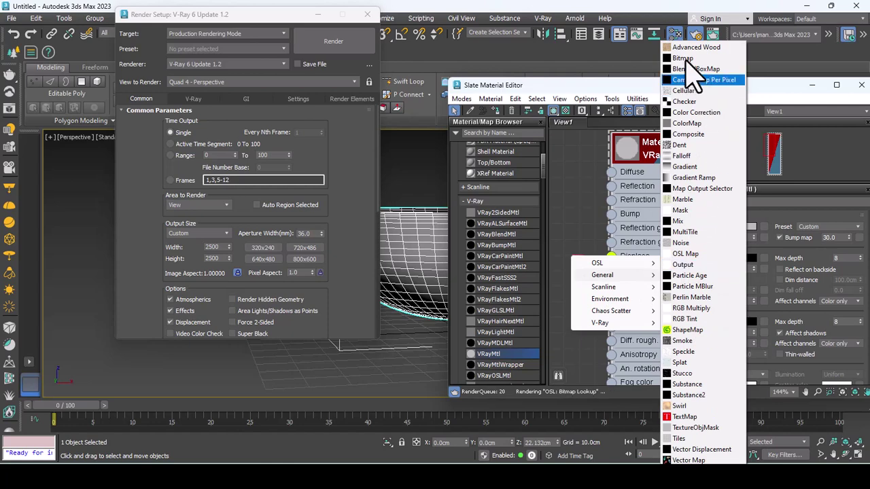
pyautogui.click(686, 58)
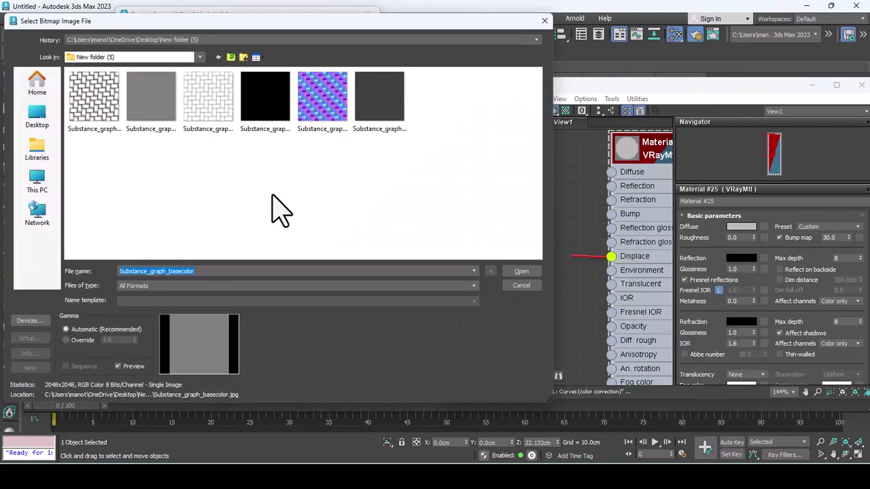
pyautogui.click(231, 201)
pyautogui.moveTo(207, 102)
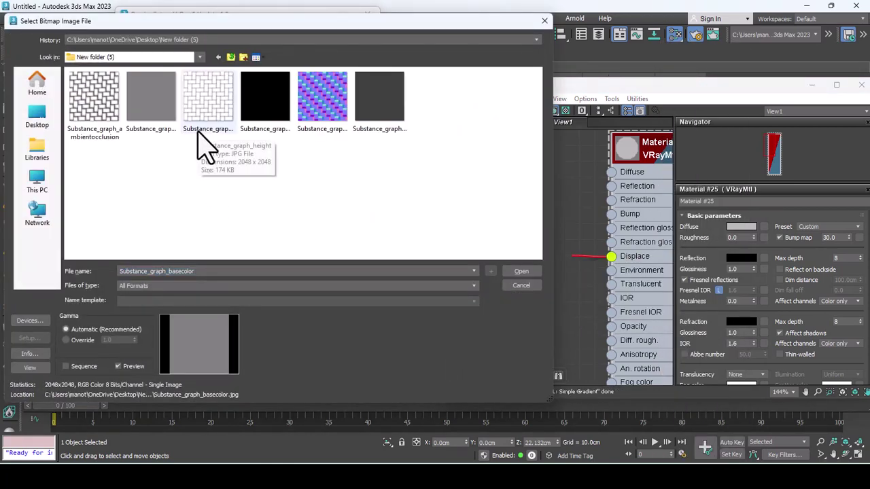
pyautogui.click(205, 146)
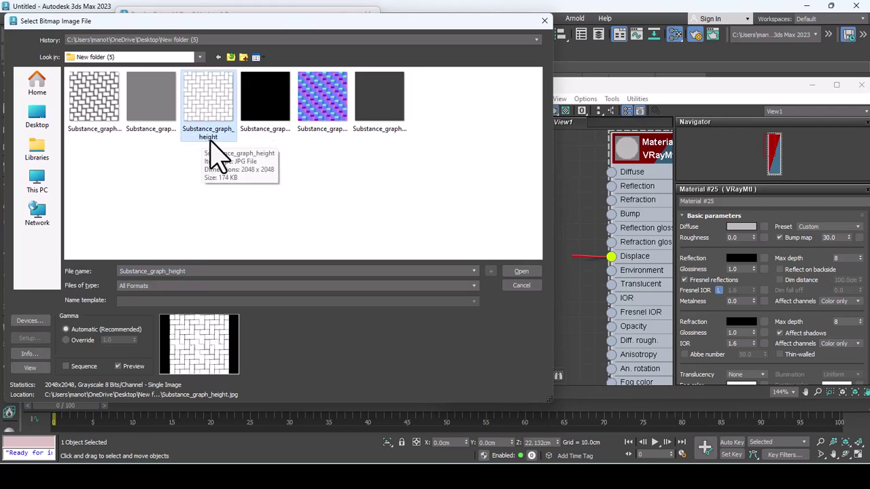
pyautogui.doubleClick(203, 114)
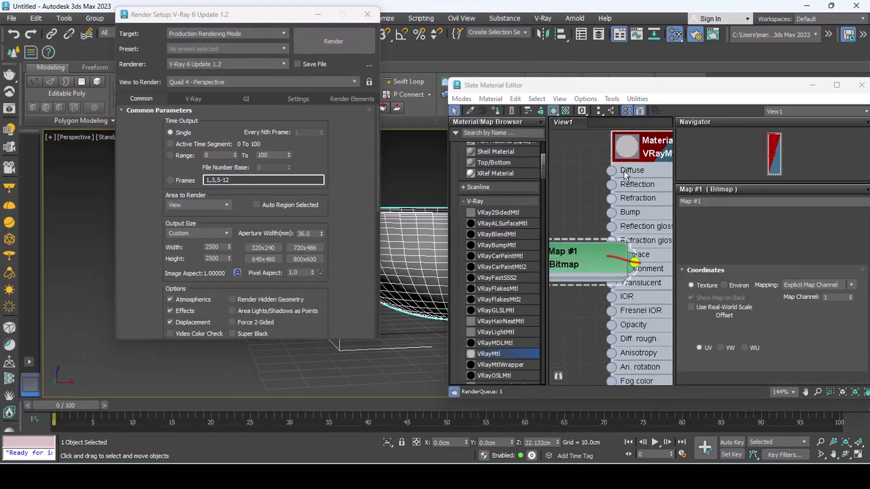
# Step: Set the VRayMtl's Maps Displace amount to 10
pyautogui.doubleClick(657, 149)
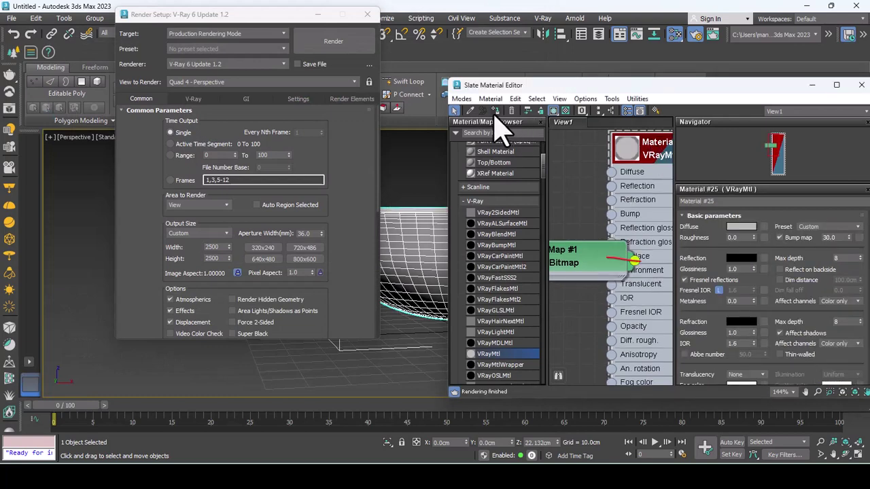
pyautogui.scroll(-3, 696, 309)
pyautogui.scroll(-5, 701, 258)
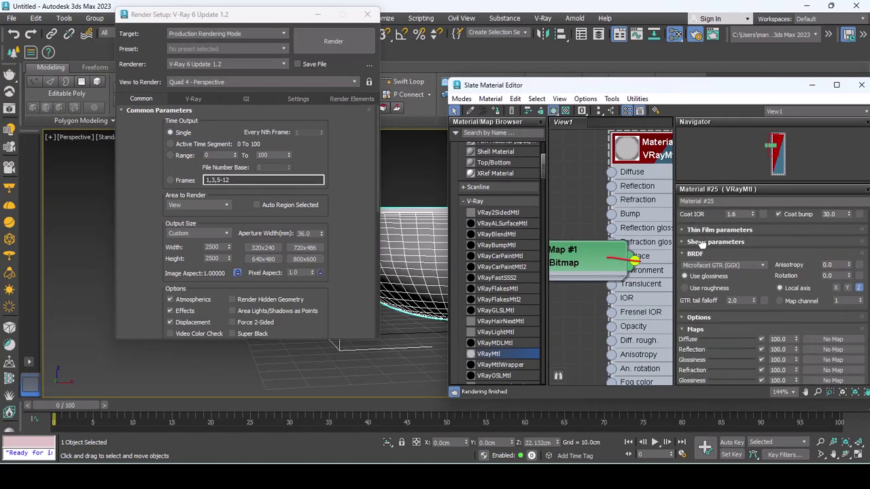
pyautogui.scroll(-5, 700, 231)
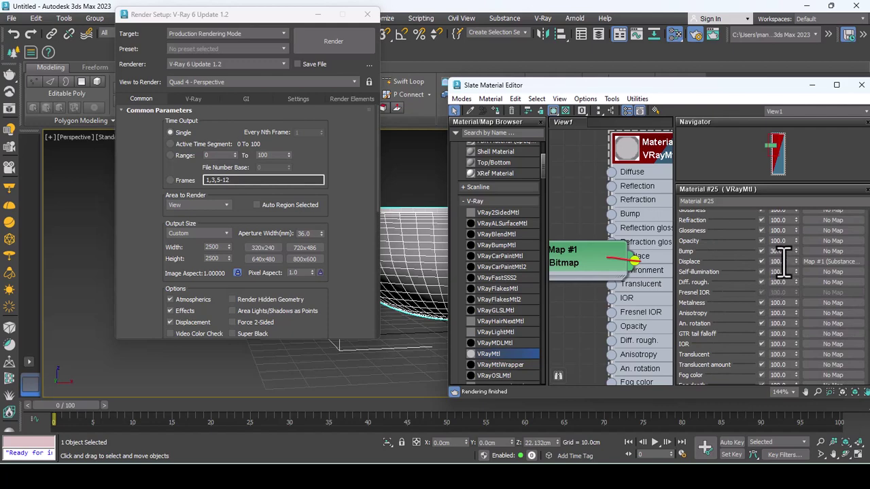
pyautogui.write('10')
pyautogui.press('Return')
pyautogui.moveTo(475, 89); pyautogui.dragTo(682, 166)
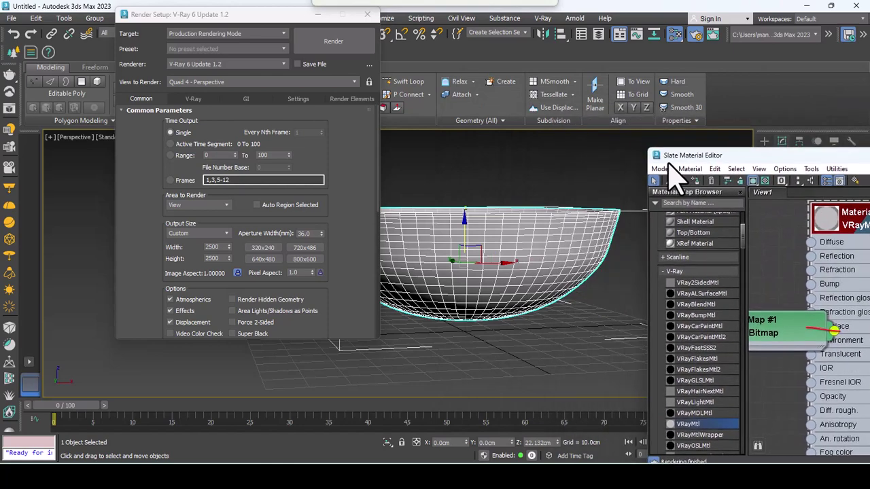
# Step: Close Render Setup and send the bowl to RizomUV through the RizomUV Bridge
pyautogui.press('F10')
pyautogui.keyDown('alt'); pyautogui.moveTo(385, 281); pyautogui.dragTo(397, 278, button='middle'); pyautogui.keyUp('alt')
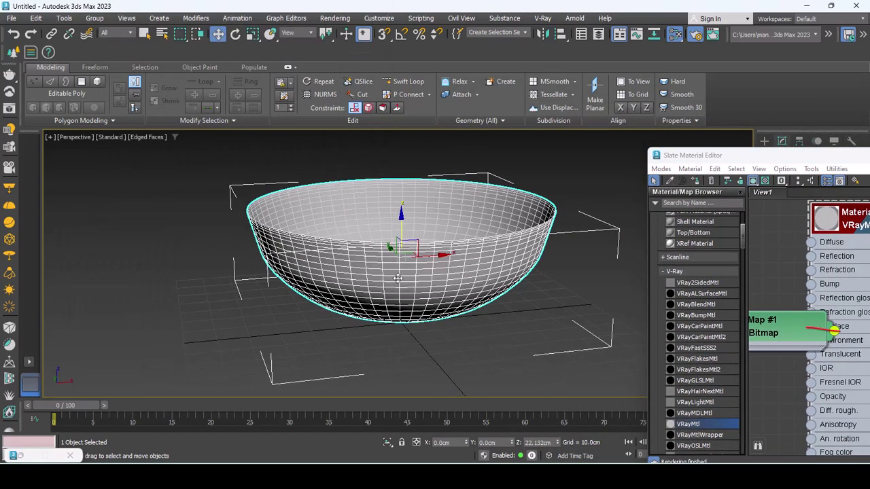
pyautogui.write('x')
pyautogui.write('ri')
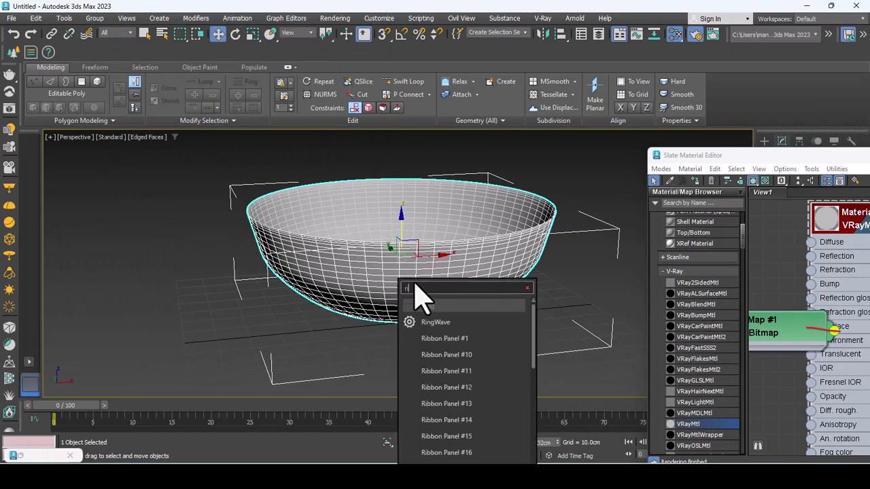
pyautogui.write('z')
pyautogui.click(453, 310)
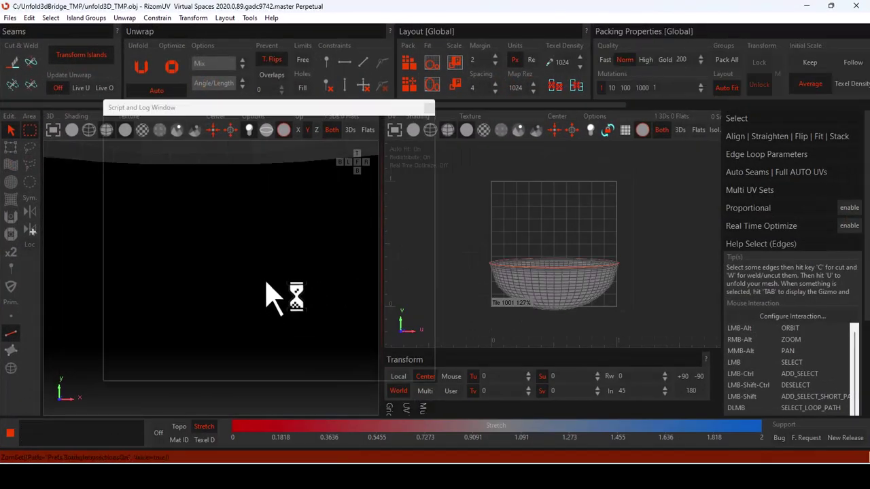
# Step: Cut a 21-edge seam from the bowl's base loop to the rim, unfold, and save the UVs
pyautogui.moveTo(224, 275)
pyautogui.keyDown('alt'); pyautogui.mouseDown()
pyautogui.moveTo(229, 258)
pyautogui.moveTo(229, 301)
pyautogui.mouseUp(); pyautogui.keyUp('alt')
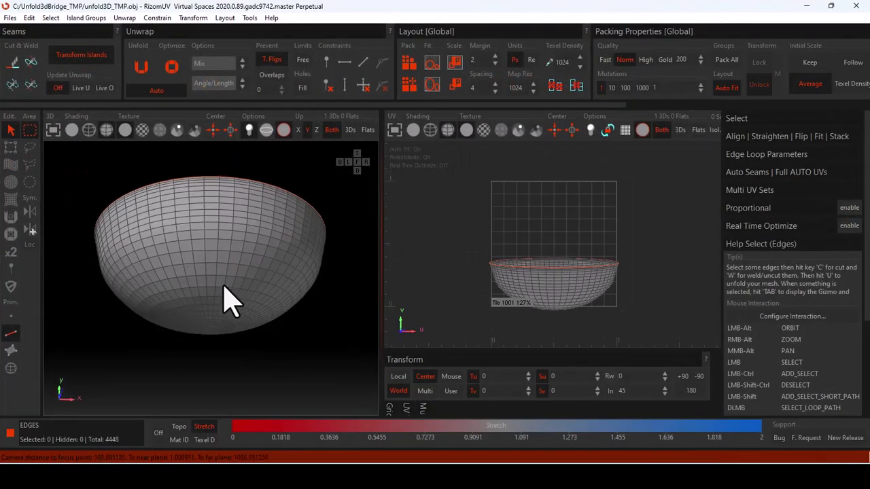
pyautogui.scroll(5, 231, 303)
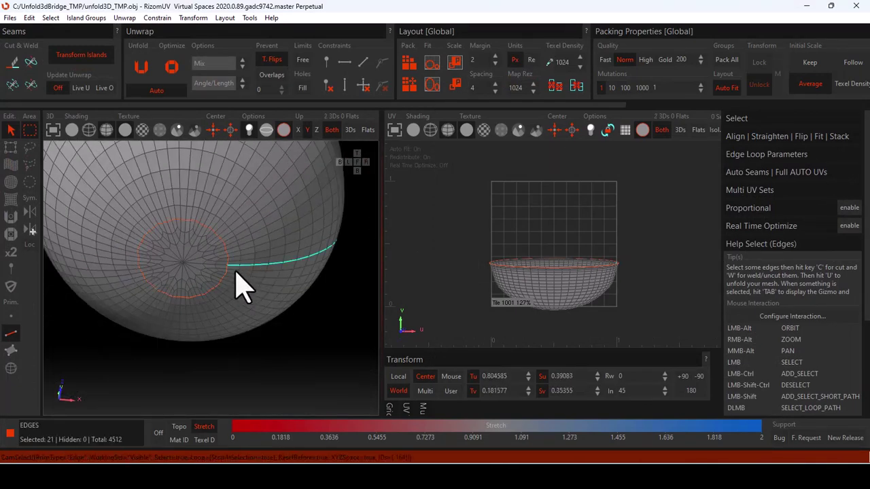
pyautogui.scroll(2, 156, 262)
pyautogui.scroll(2, 181, 272)
pyautogui.scroll(2, 218, 257)
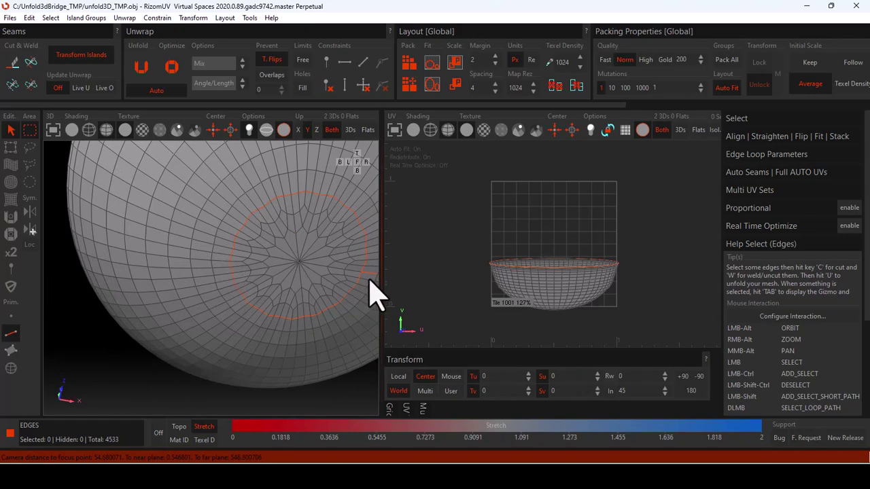
pyautogui.click(217, 257)
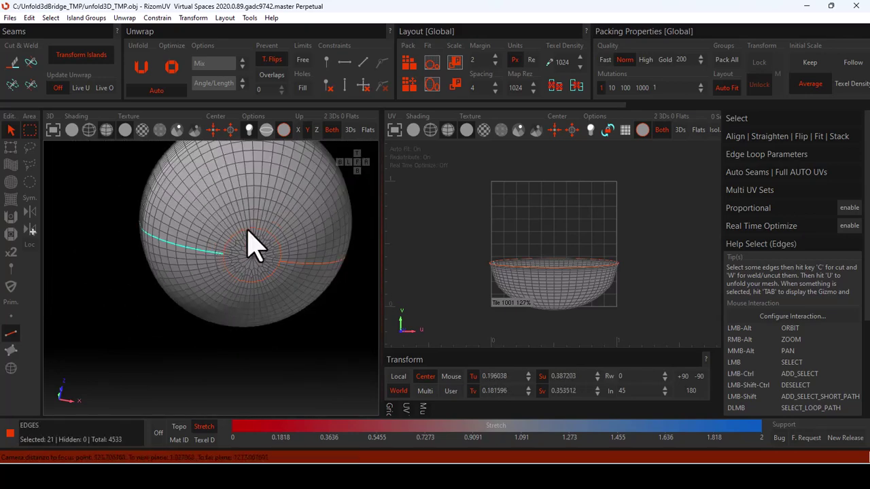
pyautogui.moveTo(252, 246)
pyautogui.keyDown('alt'); pyautogui.mouseDown()
pyautogui.moveTo(272, 256)
pyautogui.moveTo(268, 310)
pyautogui.moveTo(248, 310)
pyautogui.mouseUp(); pyautogui.keyUp('alt')
pyautogui.press('c')
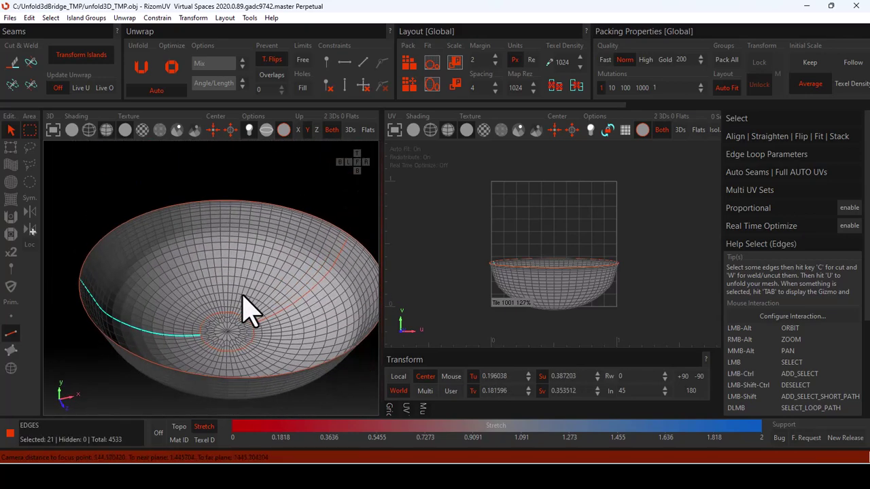
pyautogui.click(143, 71)
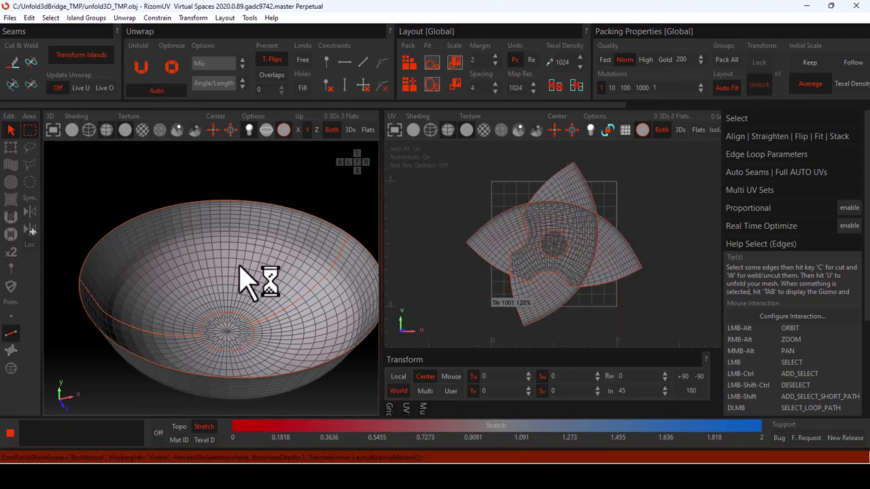
pyautogui.hotkey('ctrl', 's')
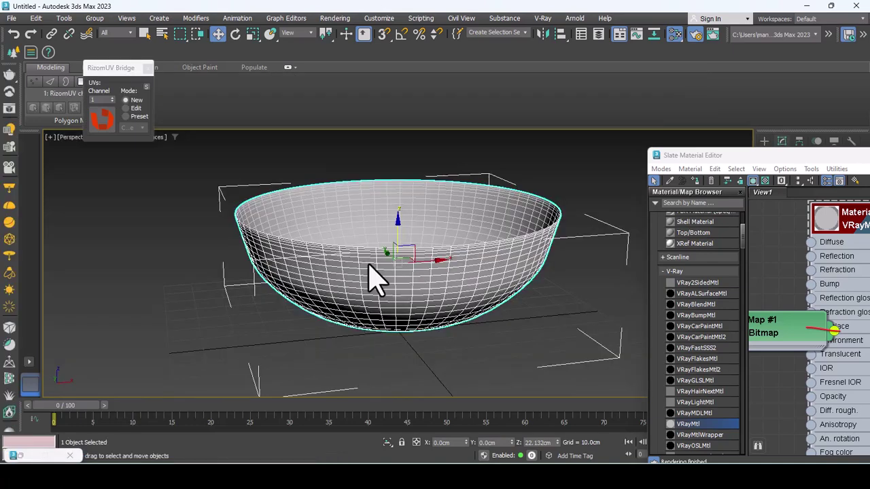
# Step: Convert the bowl to Editable Poly and maximize the Front view
pyautogui.rightClick(369, 263)
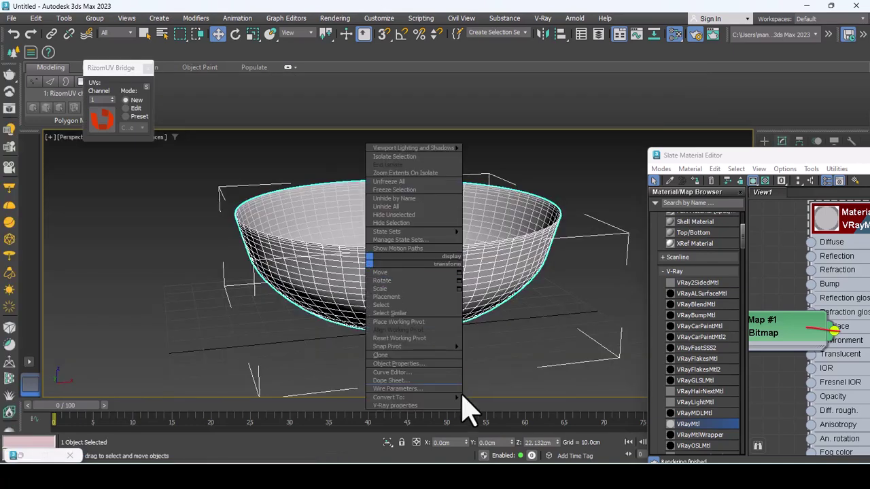
pyautogui.click(491, 402)
pyautogui.scroll(-5, 447, 299)
pyautogui.hotkey('alt', 'w')
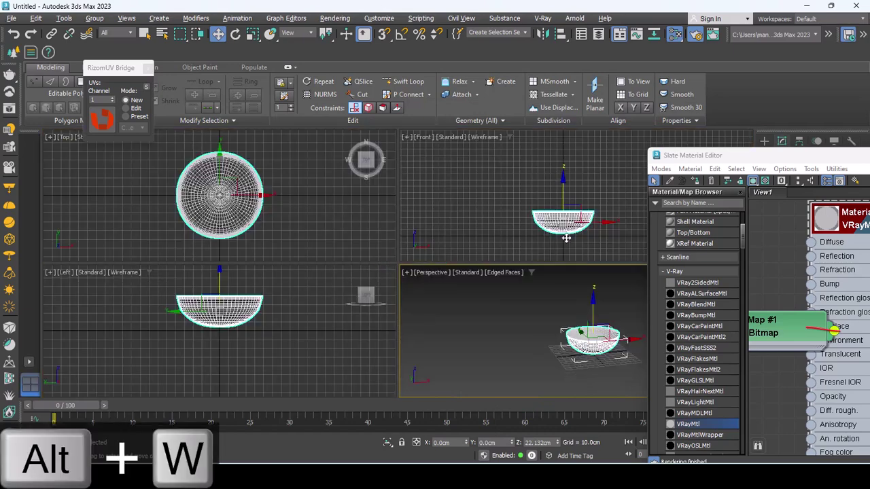
pyautogui.hotkey('alt', 'w')
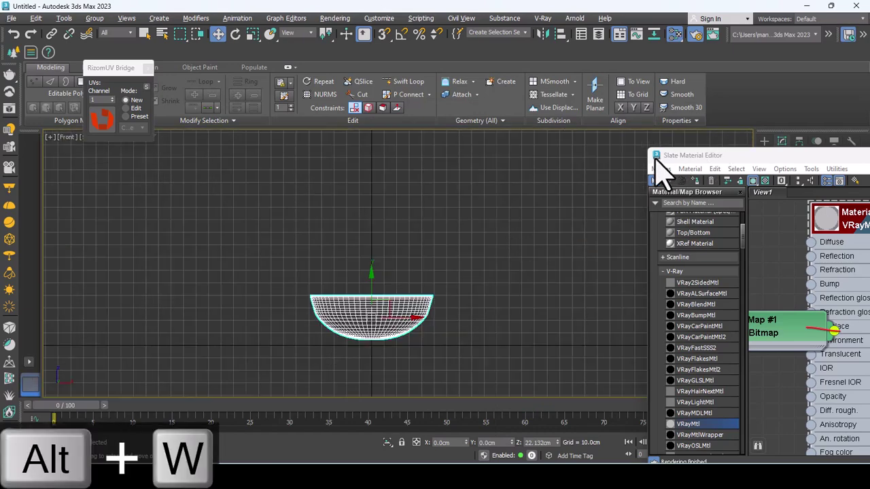
# Step: Close the Slate Material Editor and bring up the Rendering menu
pyautogui.doubleClick(655, 157)
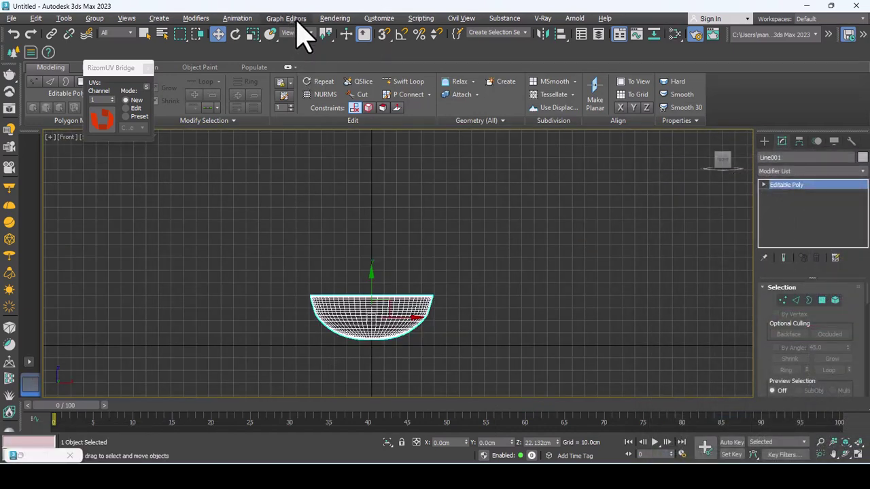
pyautogui.click(332, 18)
pyautogui.click(326, 72)
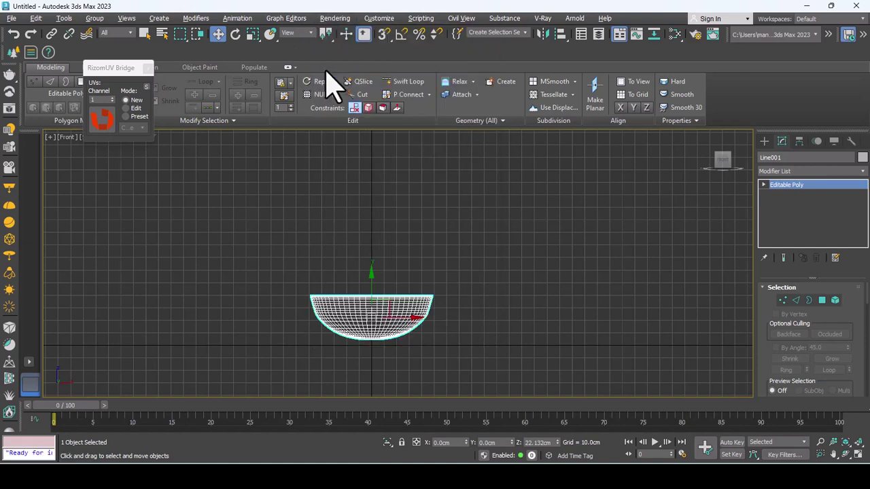
pyautogui.click(337, 19)
# Step: In Environment and Effects, assign a VRaySky map as the environment background
pyautogui.click(359, 157)
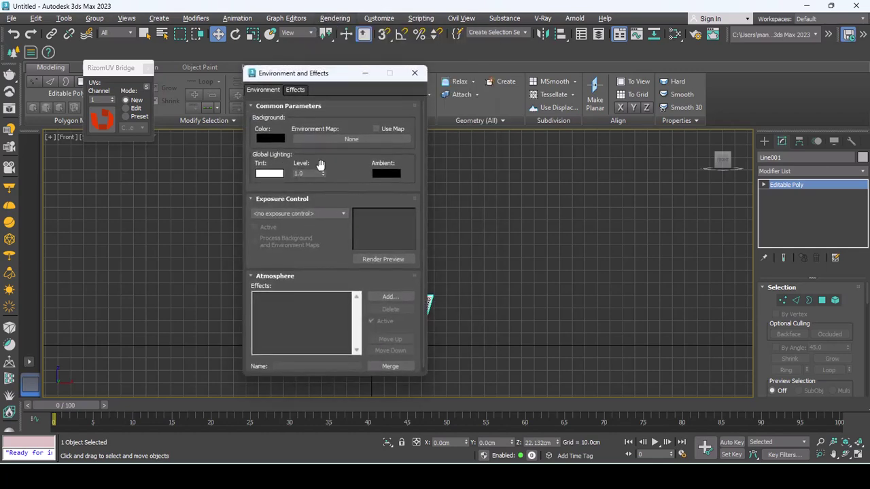
pyautogui.click(328, 139)
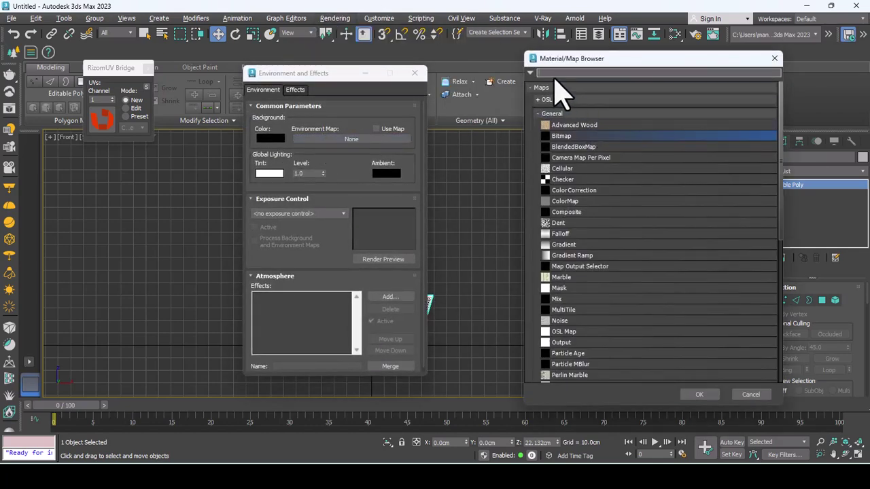
pyautogui.write('vray')
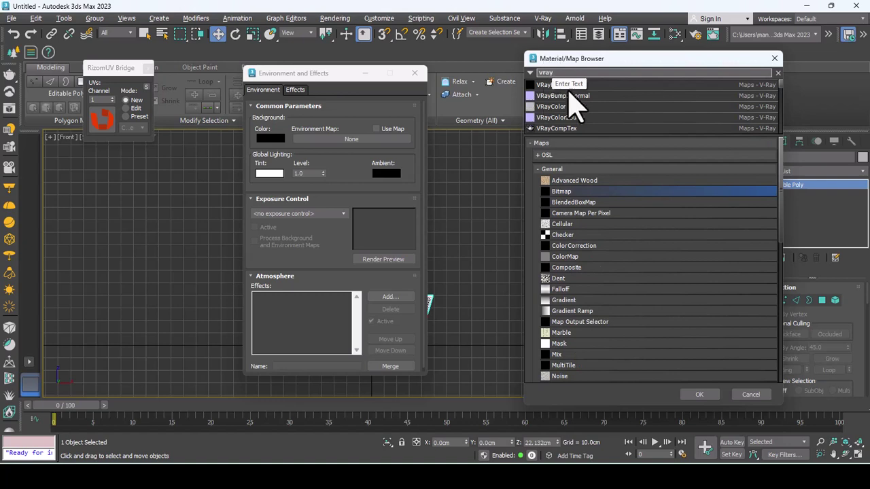
pyautogui.write(' s')
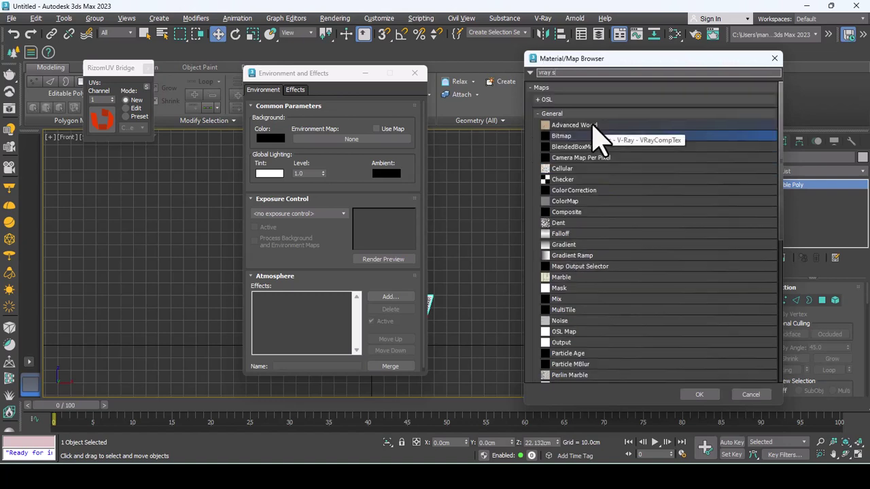
pyautogui.write('ky')
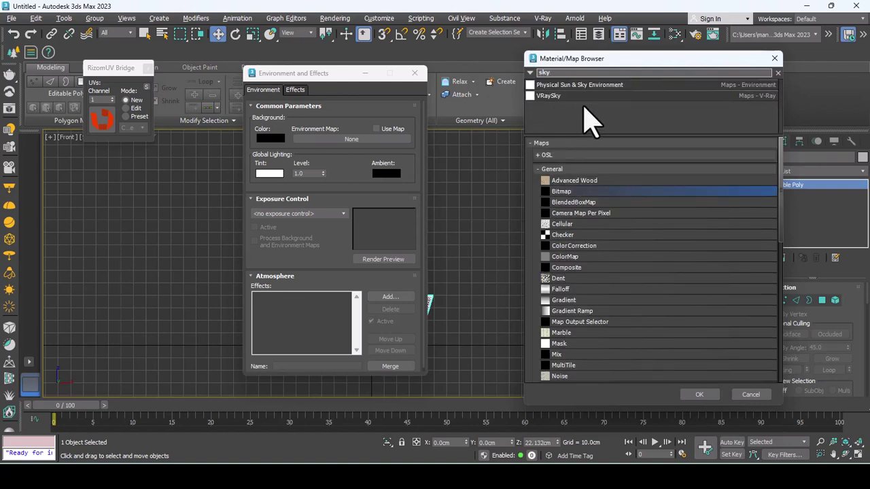
pyautogui.doubleClick(551, 95)
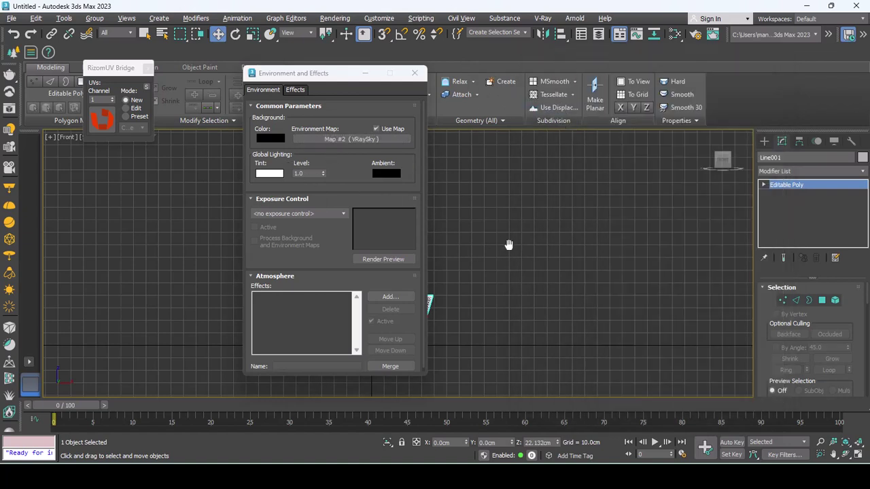
# Step: Bring the VRaySky environment map into the Slate Material Editor as an instance
pyautogui.press('m')
pyautogui.moveTo(706, 155); pyautogui.dragTo(452, 121)
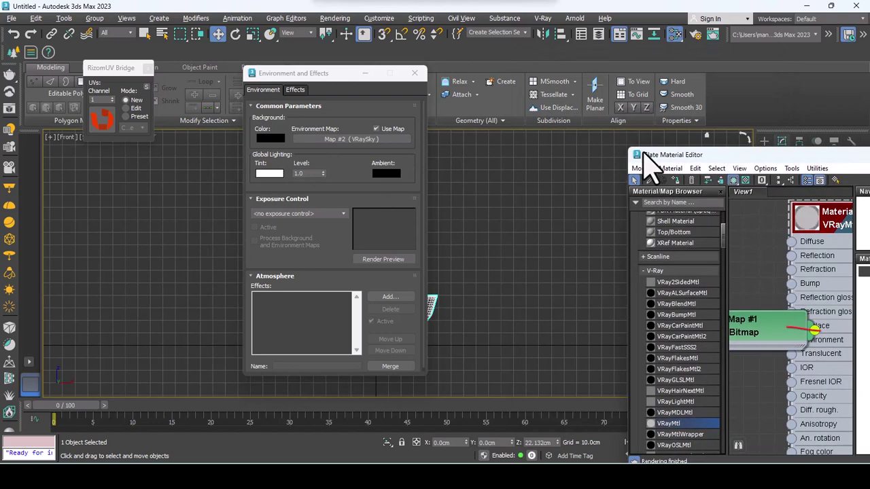
pyautogui.moveTo(332, 138); pyautogui.dragTo(550, 275)
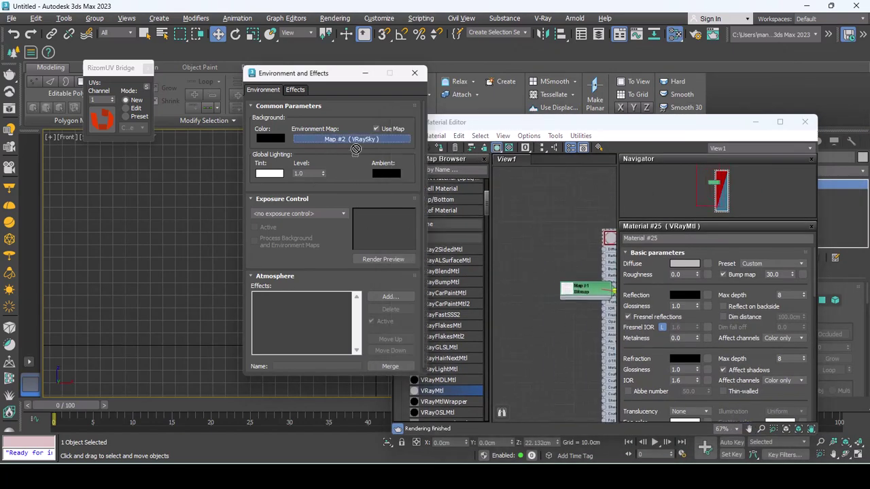
pyautogui.click(580, 311)
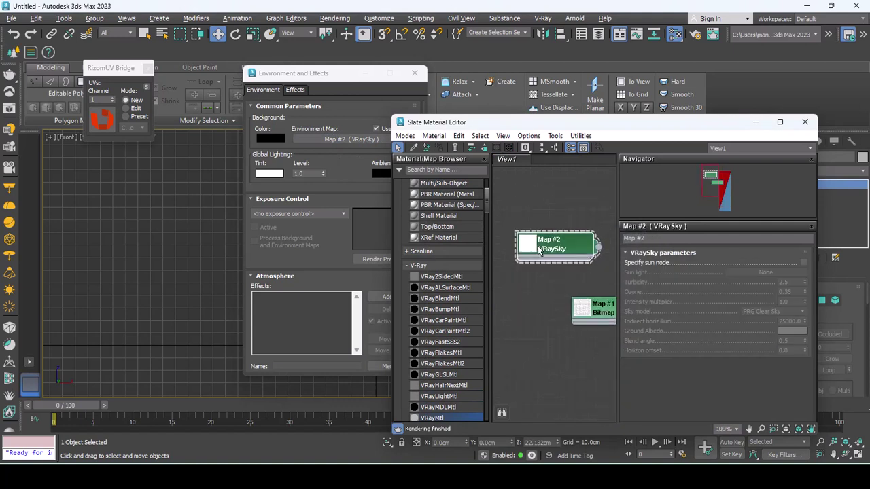
pyautogui.doubleClick(536, 250)
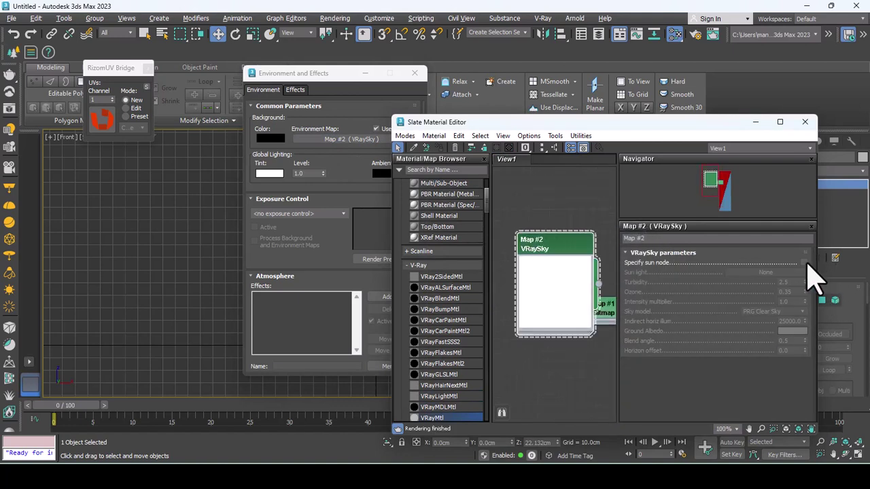
# Step: Enable Specify sun node, set Intensity multiplier to 0.02, and close the material editor
pyautogui.click(805, 262)
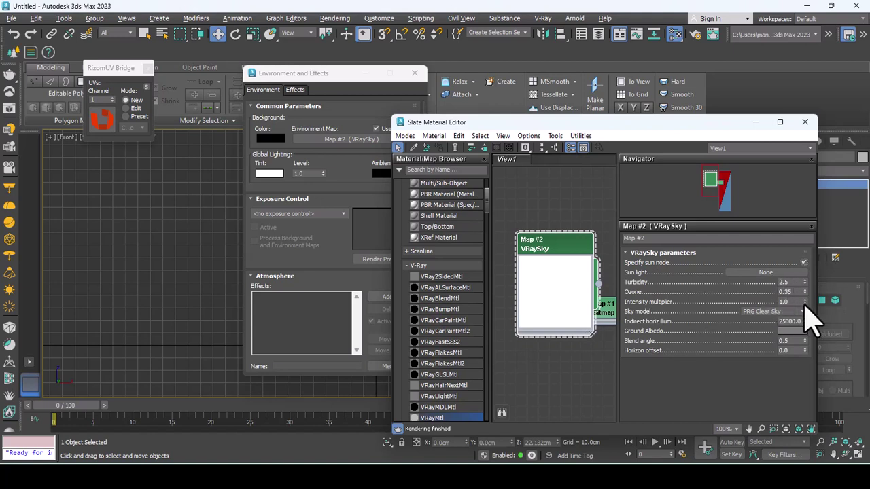
pyautogui.doubleClick(785, 300)
pyautogui.write('0.02')
pyautogui.press('Return')
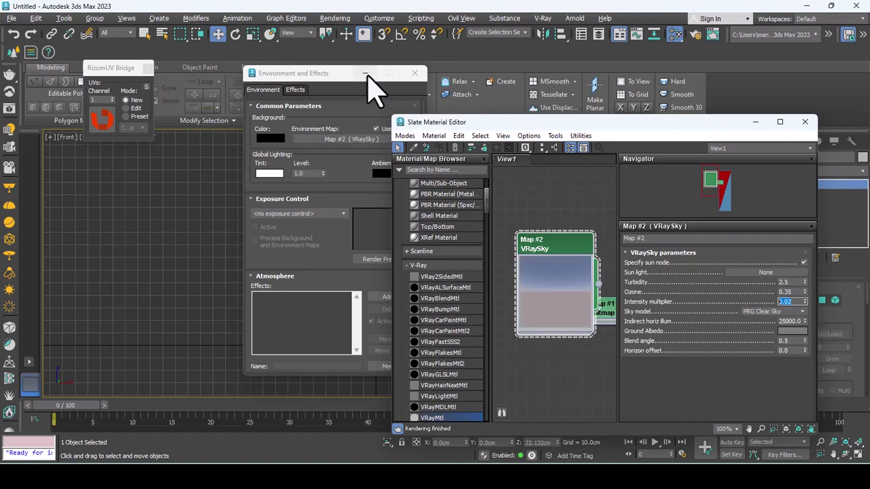
pyautogui.doubleClick(401, 122)
# Step: Maximize the Perspective view with Safe Frame on and frame the whole bowl
pyautogui.hotkey('alt', 'w')
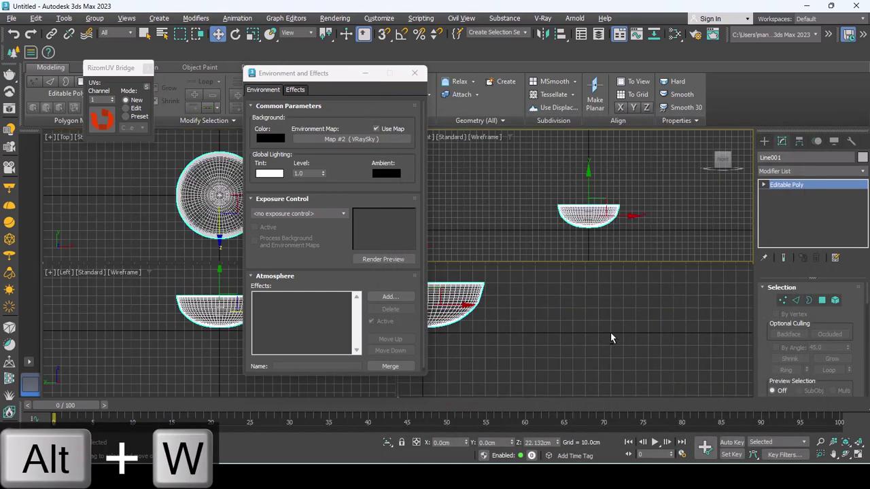
pyautogui.hotkey('alt', 'w')
pyautogui.scroll(6, 564, 299)
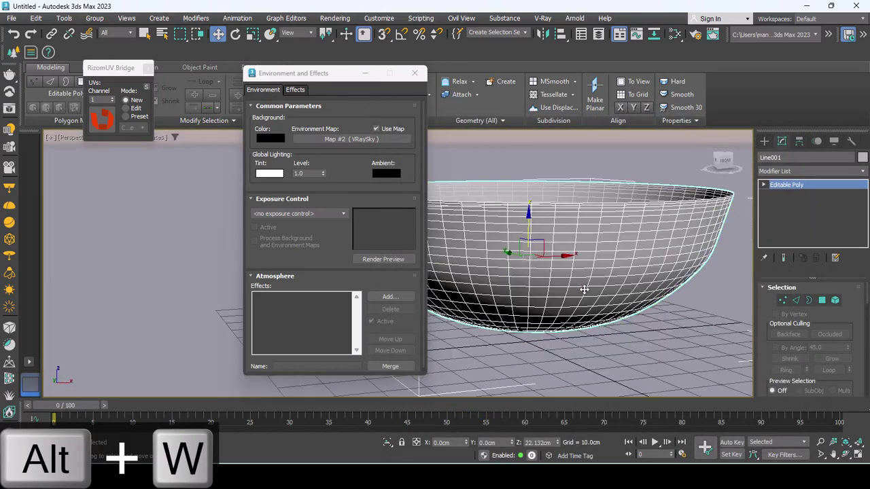
pyautogui.hotkey('shift', 'f')
pyautogui.scroll(-2, 534, 297)
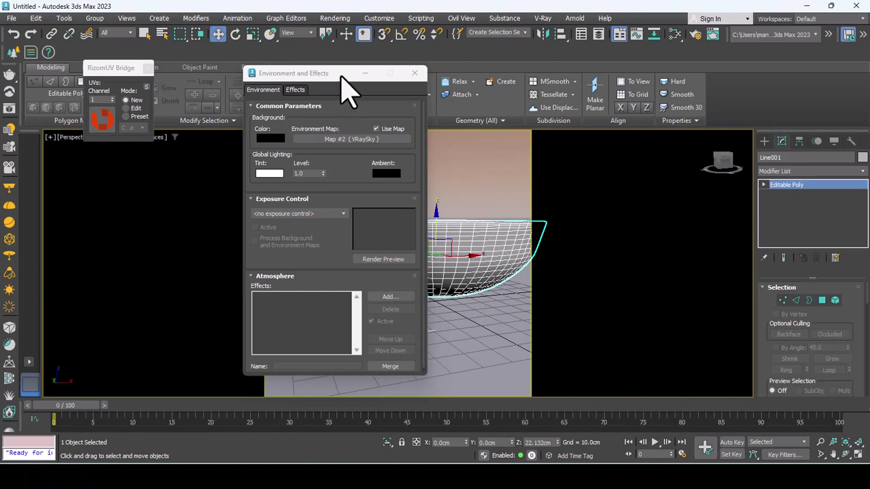
pyautogui.moveTo(347, 88); pyautogui.dragTo(195, 88)
pyautogui.moveTo(435, 233)
pyautogui.keyDown('alt'); pyautogui.mouseDown(button='middle')
pyautogui.moveTo(408, 258)
pyautogui.moveTo(425, 297)
pyautogui.mouseUp(button='middle'); pyautogui.keyUp('alt')
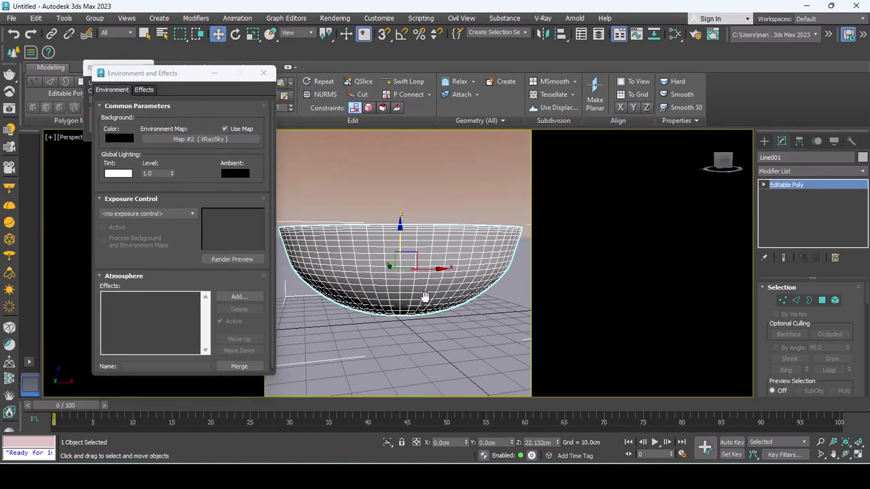
# Step: Render the bowl in V-Ray and close the finished frame buffer
pyautogui.hotkey('shift', 'q')
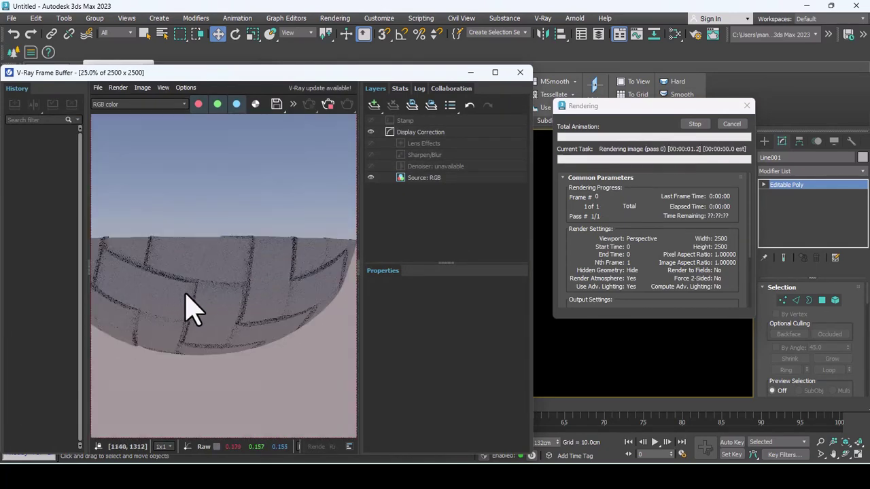
pyautogui.scroll(1, 165, 293)
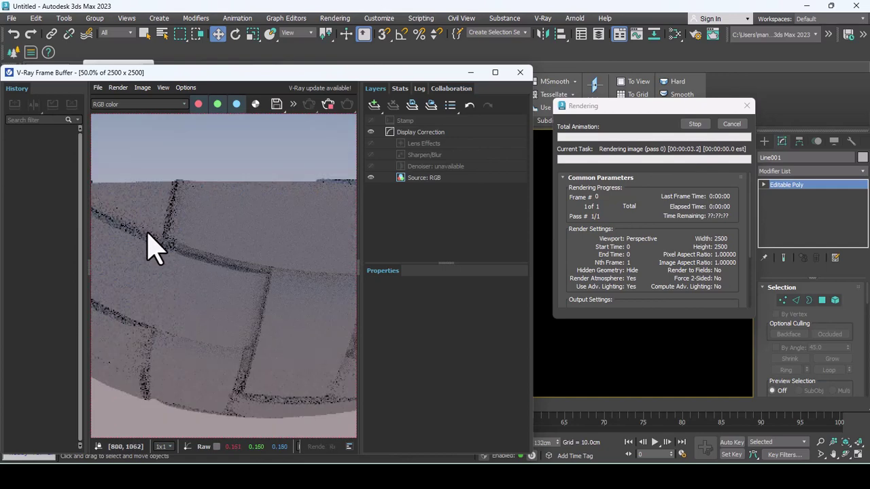
pyautogui.scroll(-1, 250, 307)
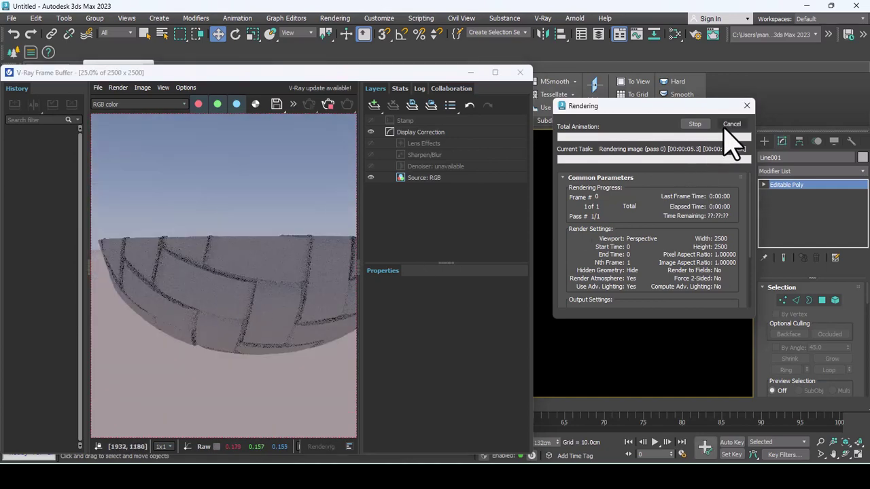
pyautogui.click(470, 72)
# Step: Set the Map #1 height bitmap's U and V Tiling to 5.0
pyautogui.press('m')
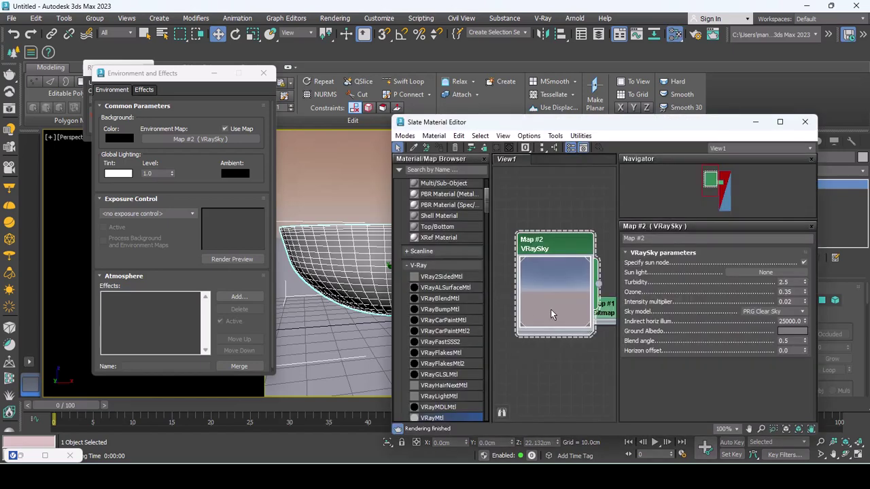
pyautogui.moveTo(581, 276); pyautogui.dragTo(565, 254, button='middle')
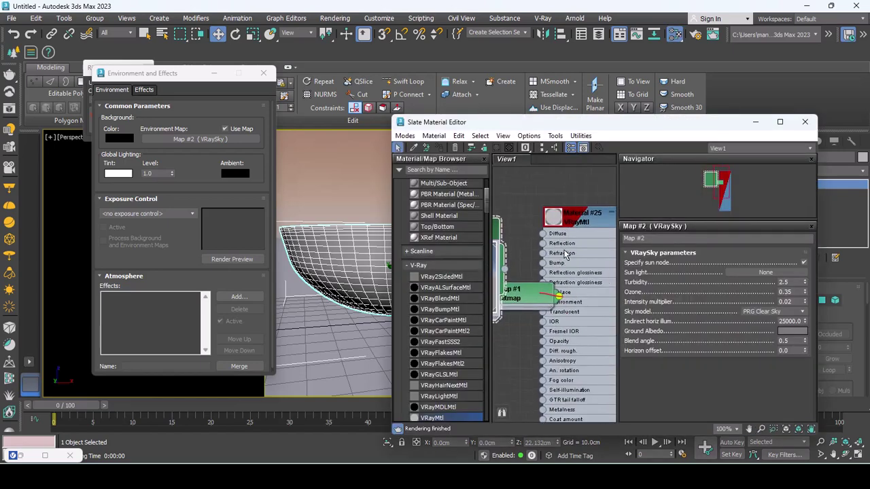
pyautogui.doubleClick(565, 253)
pyautogui.doubleClick(519, 311)
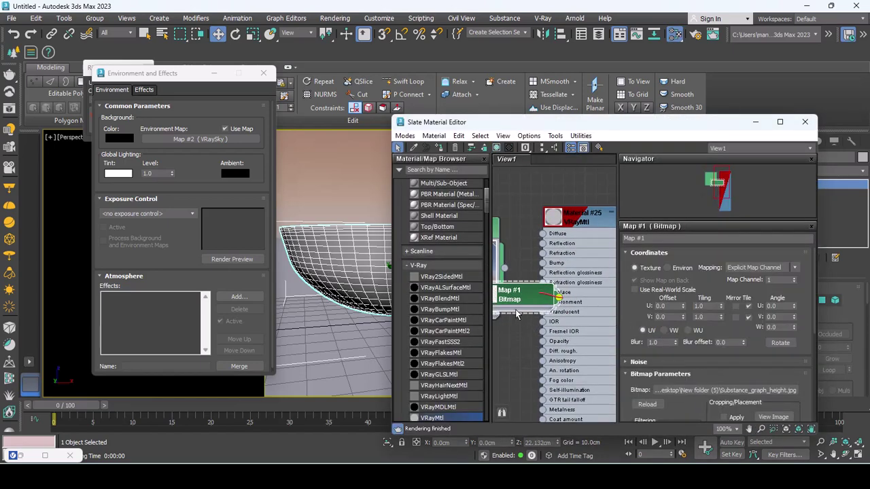
pyautogui.moveTo(515, 314); pyautogui.dragTo(503, 274, button='middle')
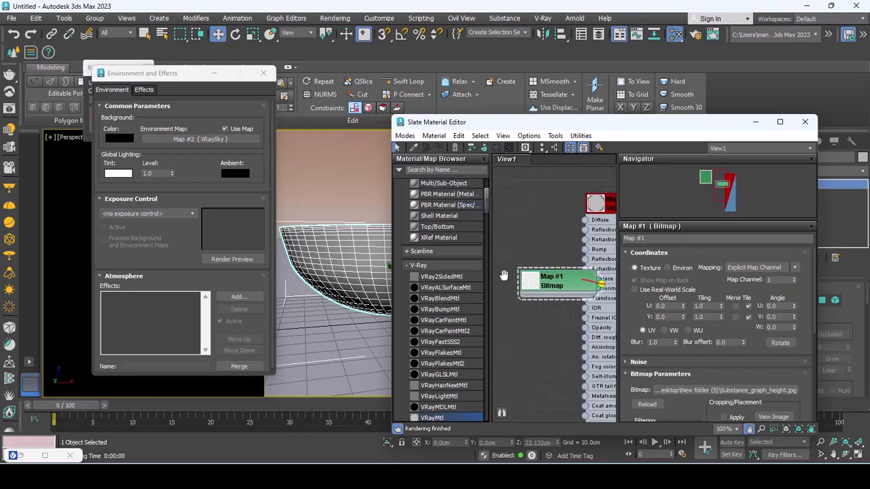
pyautogui.click(530, 281)
pyautogui.moveTo(530, 281); pyautogui.dragTo(504, 279)
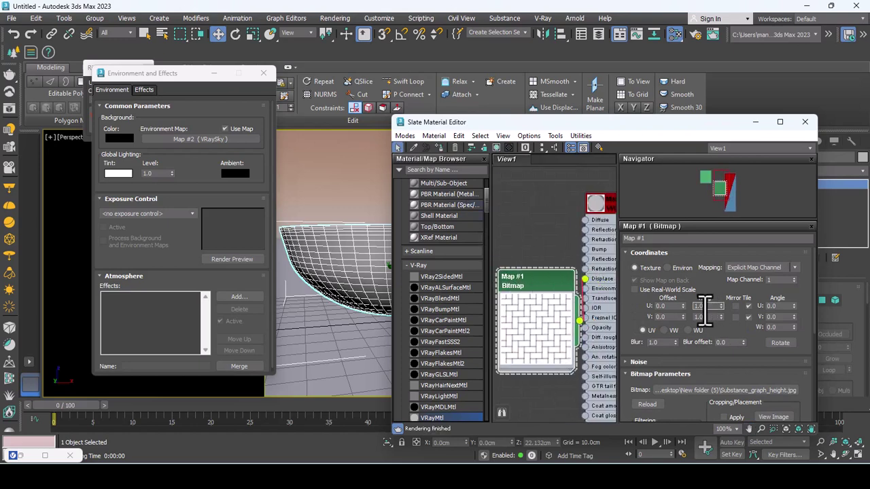
pyautogui.write('5')
pyautogui.press('Return')
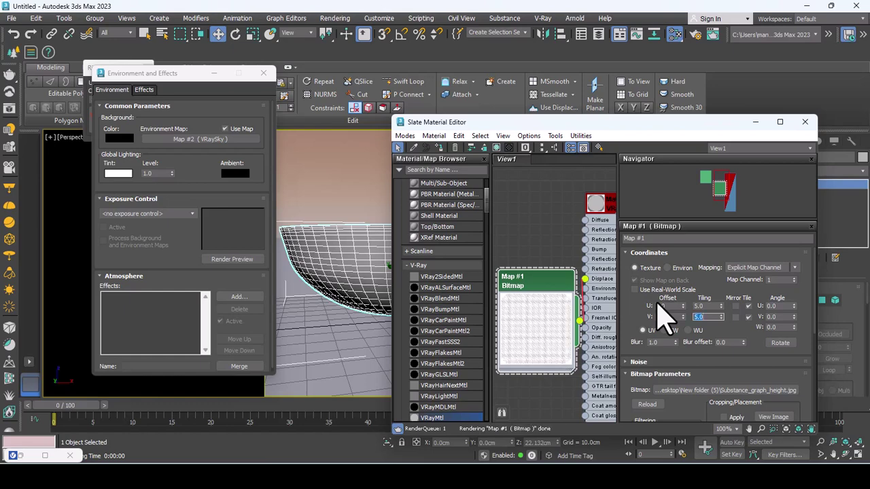
# Step: Close the Slate Material Editor and re-render the bowl in V-Ray
pyautogui.click(401, 122)
pyautogui.click(419, 201)
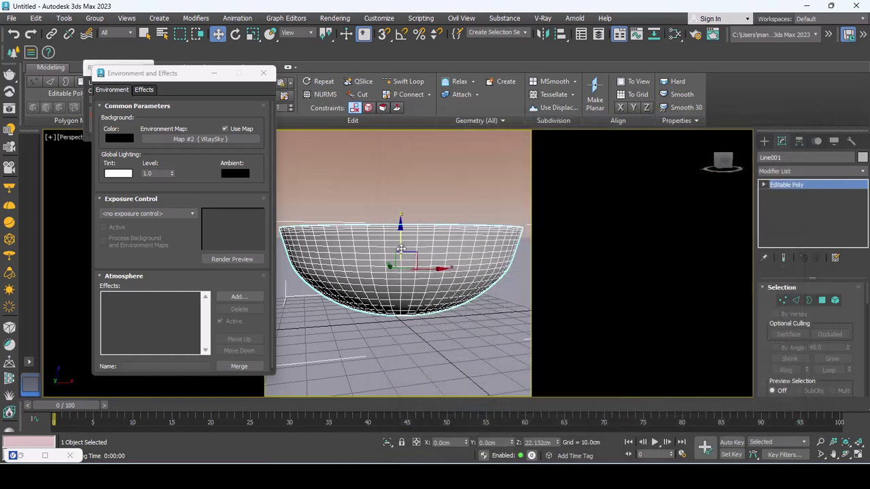
pyautogui.hotkey('shift', 'q')
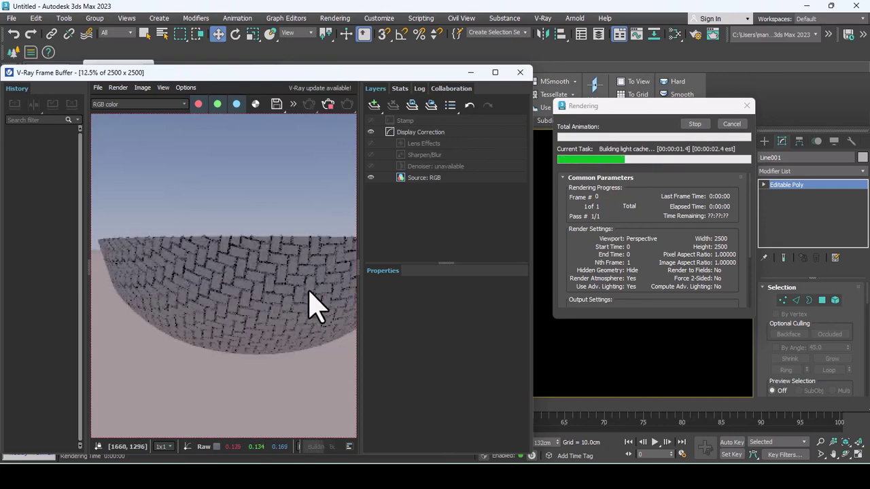
pyautogui.scroll(1, 247, 292)
pyautogui.scroll(1, 246, 292)
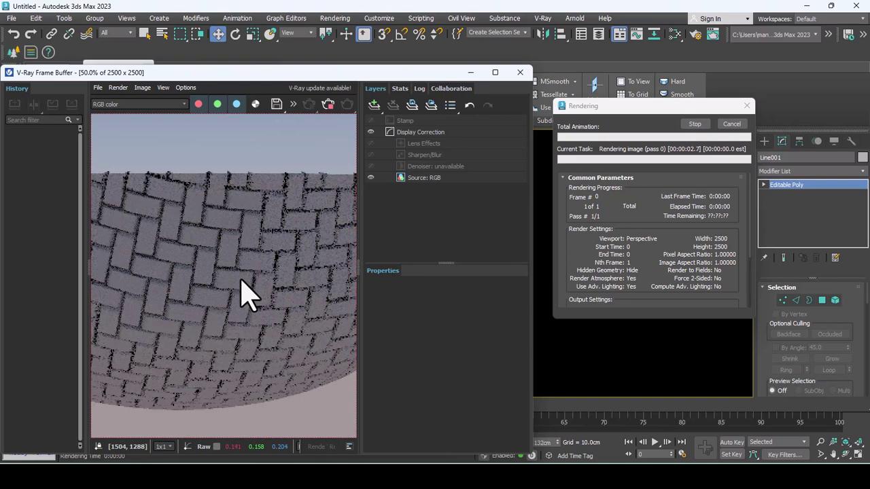
pyautogui.scroll(-1, 240, 279)
pyautogui.scroll(-1, 241, 279)
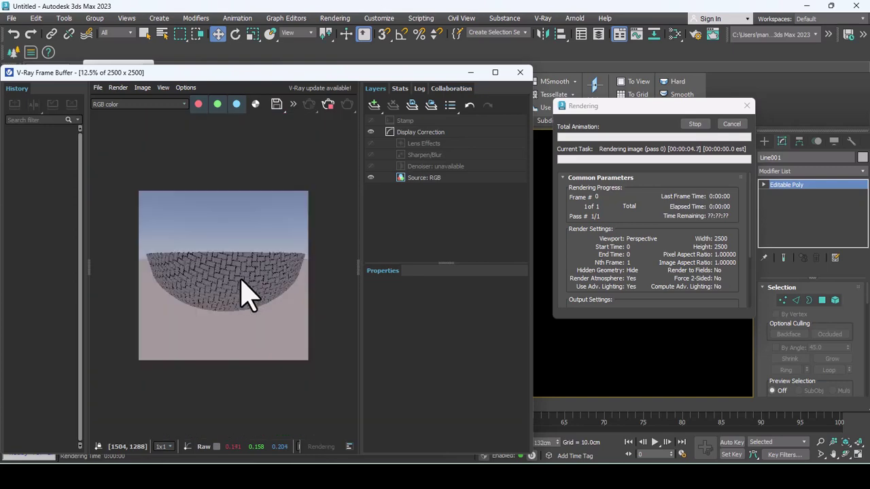
pyautogui.scroll(2, 192, 285)
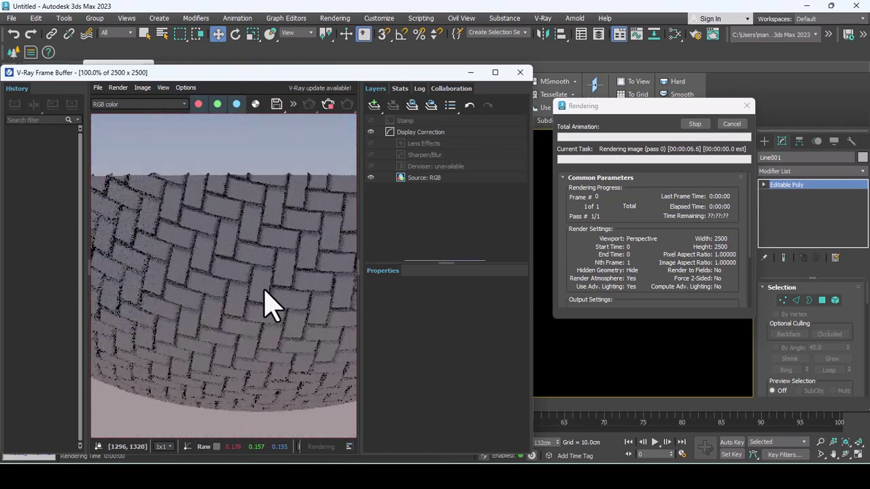
pyautogui.scroll(-1, 269, 306)
pyautogui.scroll(-1, 268, 306)
pyautogui.scroll(-1, 268, 306)
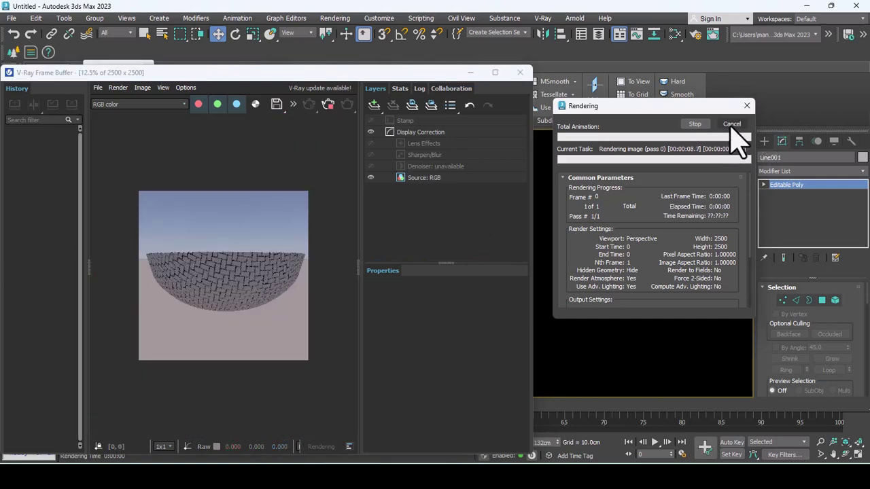
pyautogui.click(731, 124)
# Step: Close the render window and delete the bowl from the scene
pyautogui.click(520, 73)
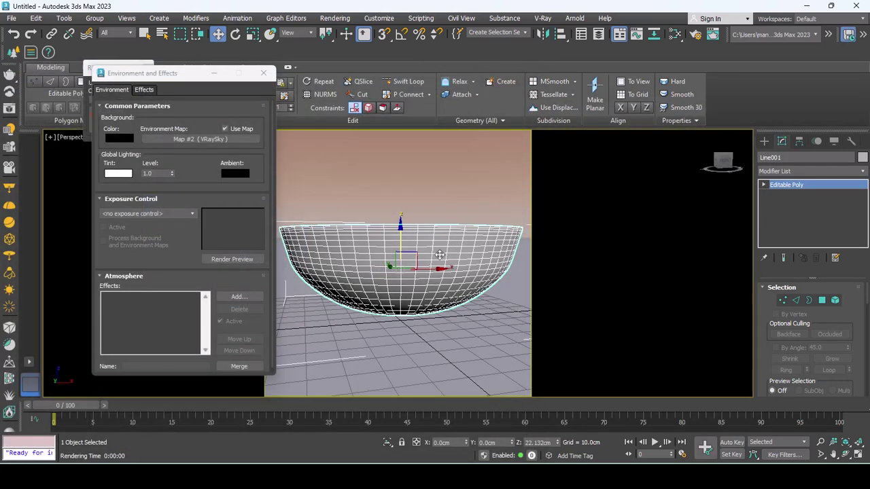
pyautogui.scroll(-3, 440, 255)
pyautogui.scroll(-2, 439, 254)
pyautogui.press('Delete')
# Step: Create a square Plane from the grid centre with grid snapping on
pyautogui.click(764, 141)
pyautogui.click(777, 157)
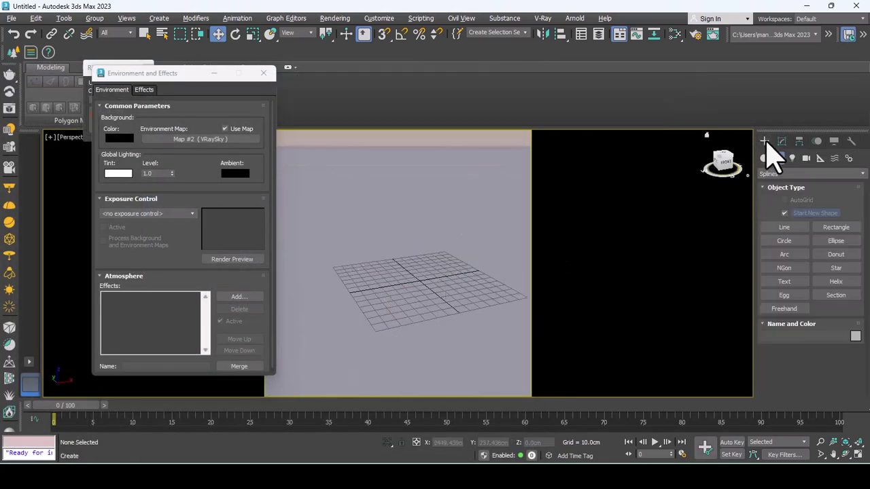
pyautogui.click(764, 158)
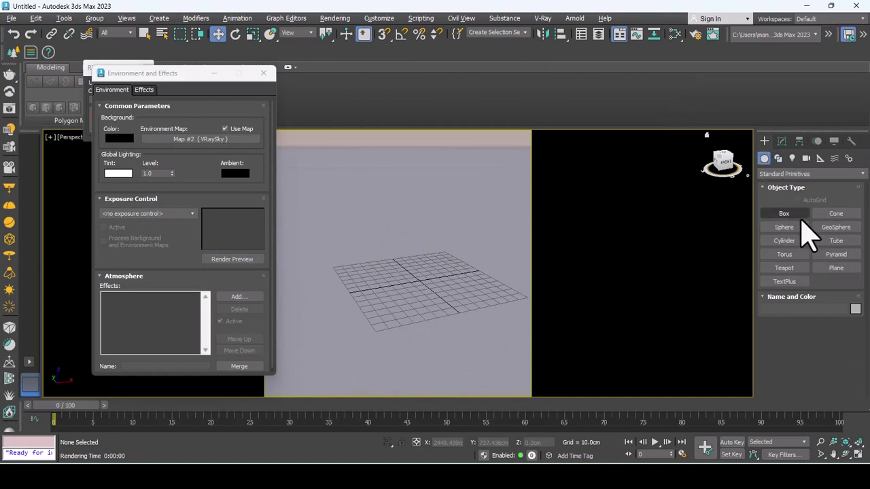
pyautogui.click(835, 267)
pyautogui.click(820, 337)
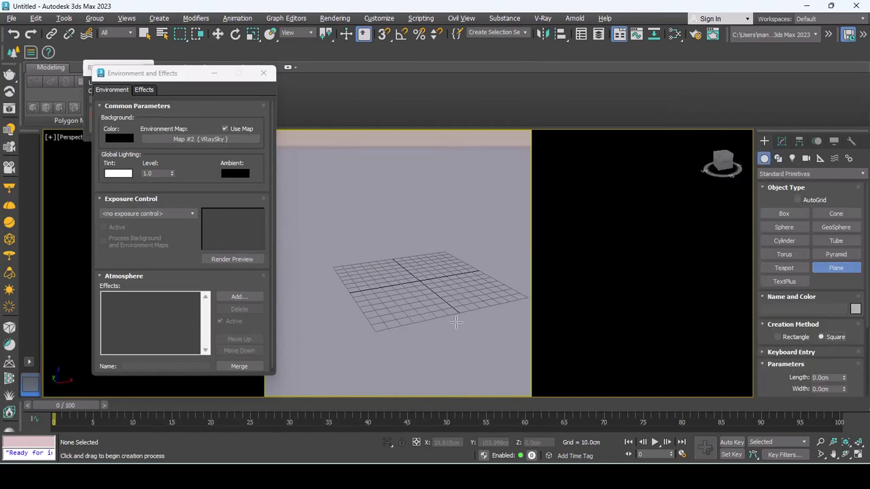
pyautogui.press('s')
pyautogui.moveTo(429, 281); pyautogui.dragTo(453, 285, button='middle')
pyautogui.moveTo(449, 280); pyautogui.dragTo(456, 316)
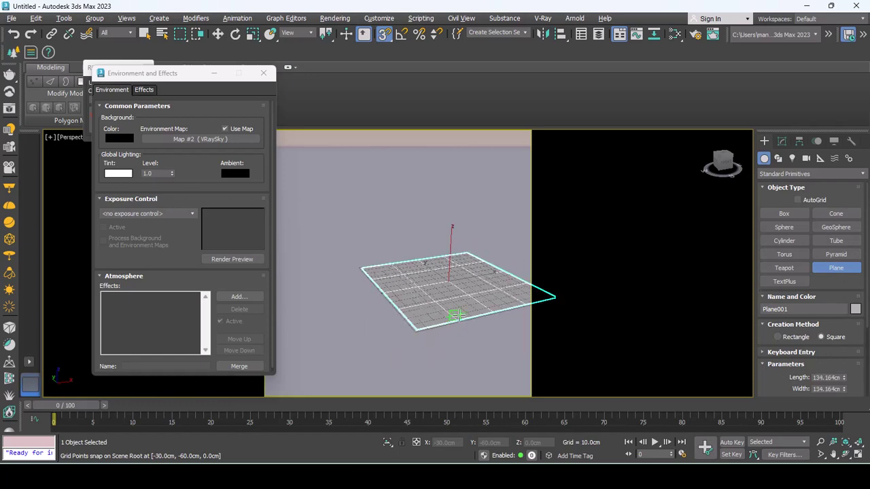
pyautogui.press('w')
pyautogui.scroll(2, 448, 313)
pyautogui.keyDown('alt'); pyautogui.moveTo(438, 310); pyautogui.dragTo(475, 306, button='middle'); pyautogui.keyUp('alt')
# Step: Show Material #25's parameters in Slate and start a V-Ray render of the plane
pyautogui.press('m')
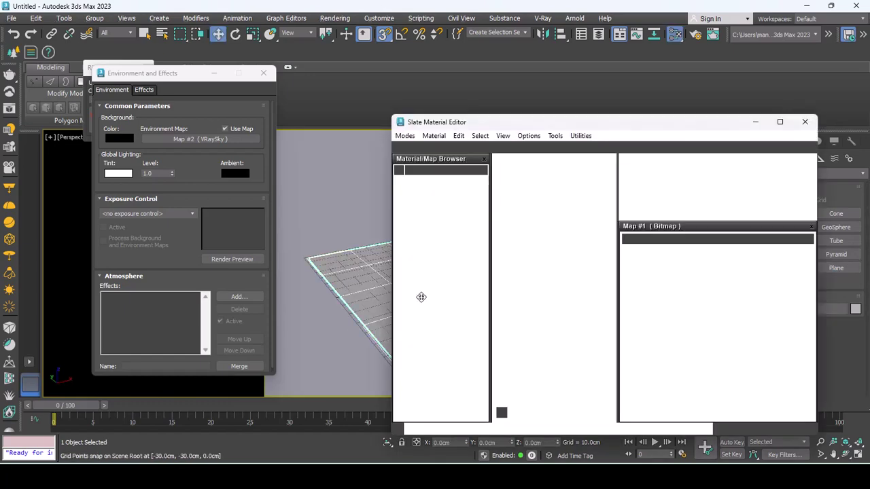
pyautogui.doubleClick(601, 212)
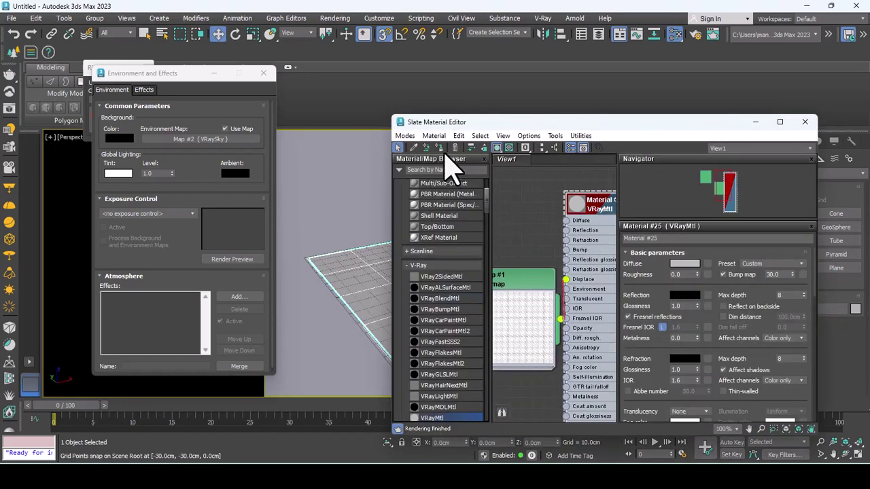
pyautogui.moveTo(441, 123); pyautogui.dragTo(545, 129)
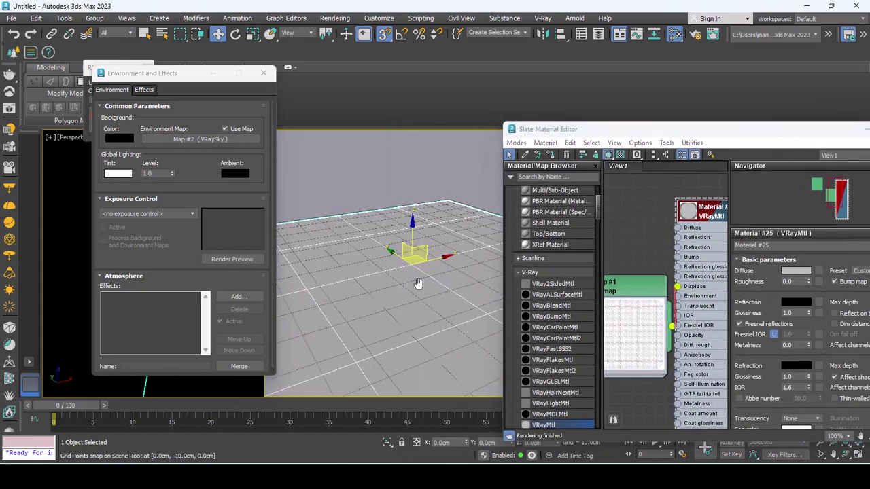
pyautogui.hotkey('shift', 'q')
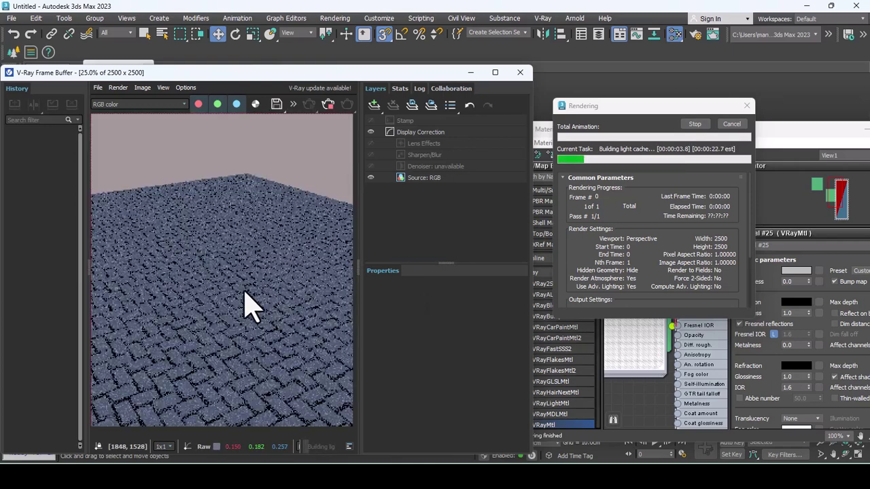
# Step: Raise the frame buffer's Display Correction exposure to 0.789 and reposition the material editor
pyautogui.click(422, 132)
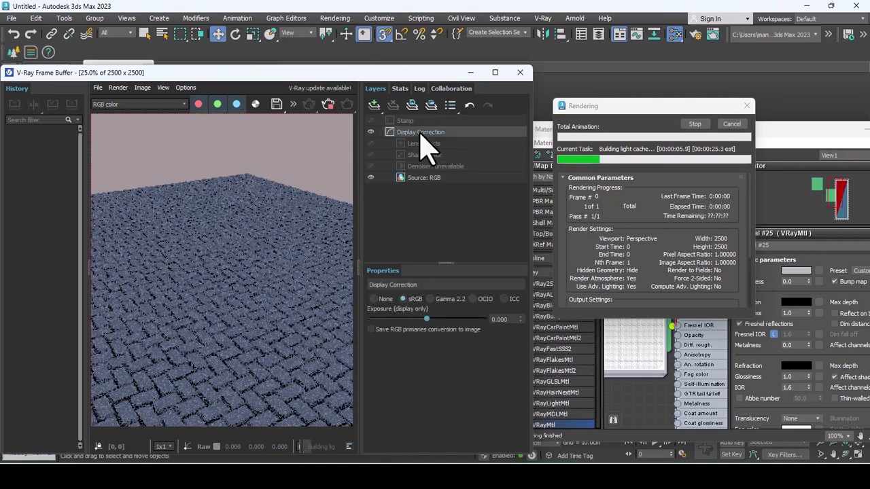
pyautogui.click(435, 319)
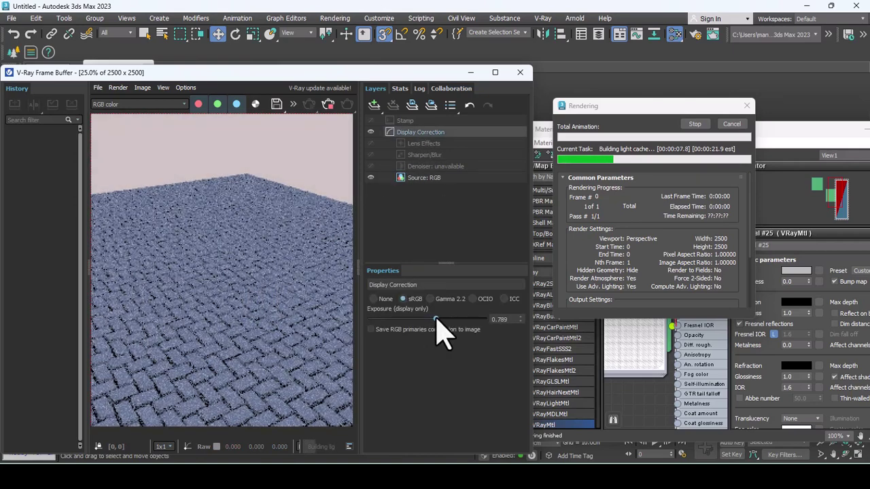
pyautogui.scroll(2, 219, 337)
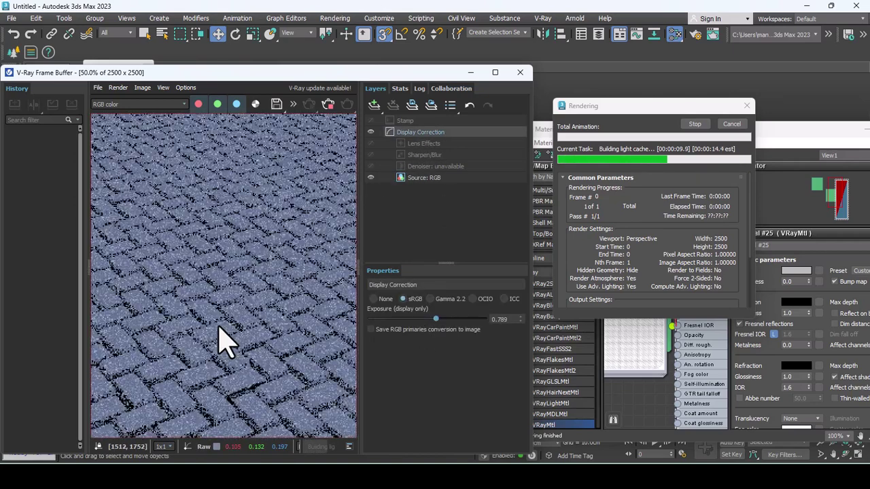
pyautogui.scroll(-1, 218, 338)
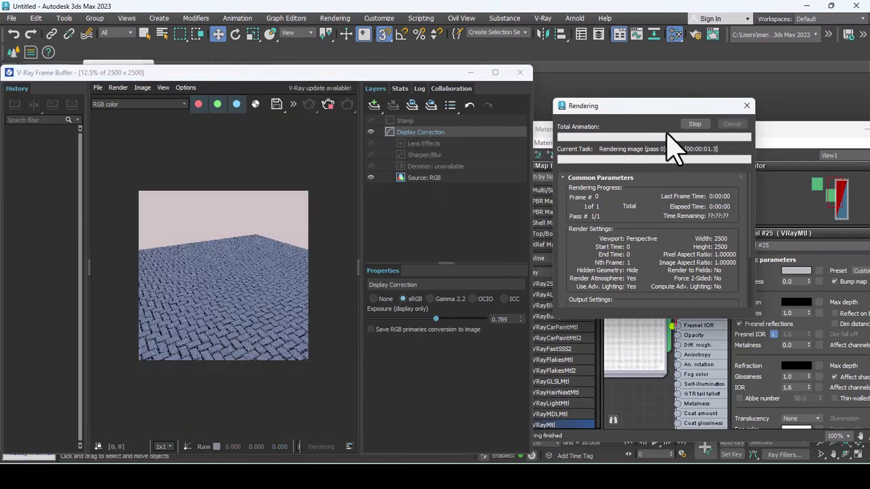
pyautogui.moveTo(675, 115); pyautogui.dragTo(679, 109)
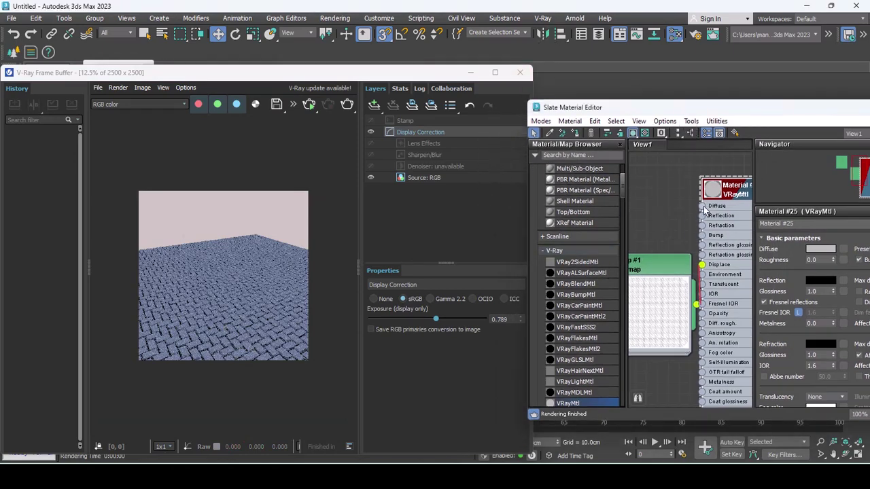
# Step: Feed Material #25's Diffuse with a Bitmap loaded from the decoration texture in Pictures
pyautogui.moveTo(703, 206); pyautogui.dragTo(656, 201)
pyautogui.click(765, 66)
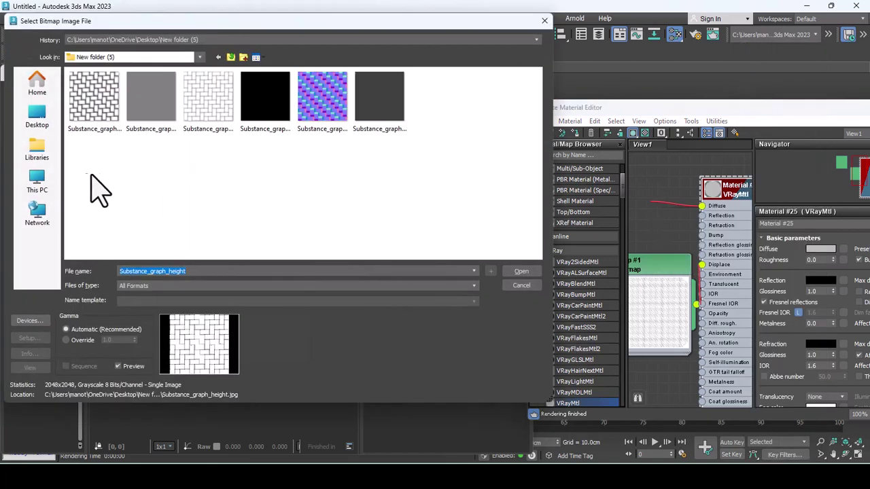
pyautogui.click(37, 153)
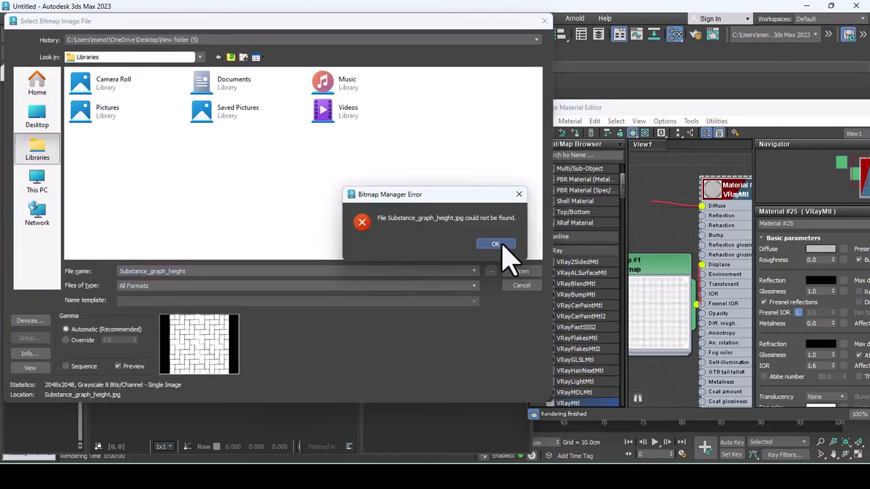
pyautogui.click(496, 244)
pyautogui.doubleClick(129, 117)
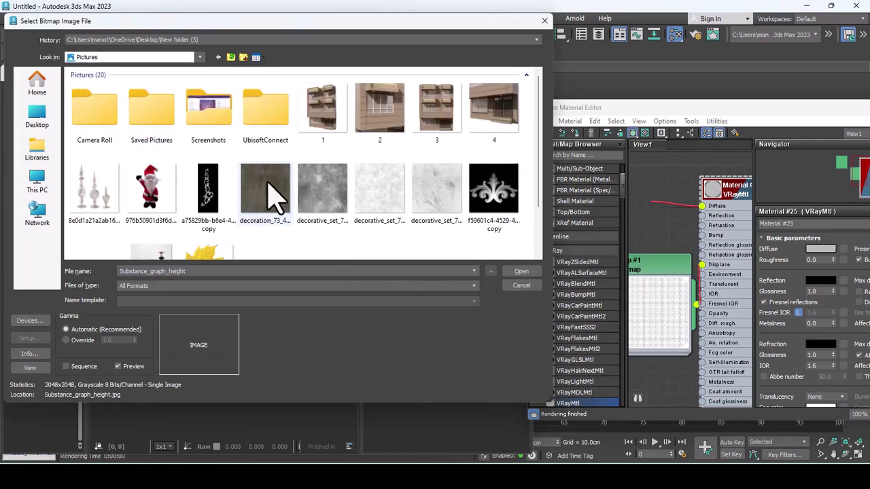
pyautogui.doubleClick(267, 194)
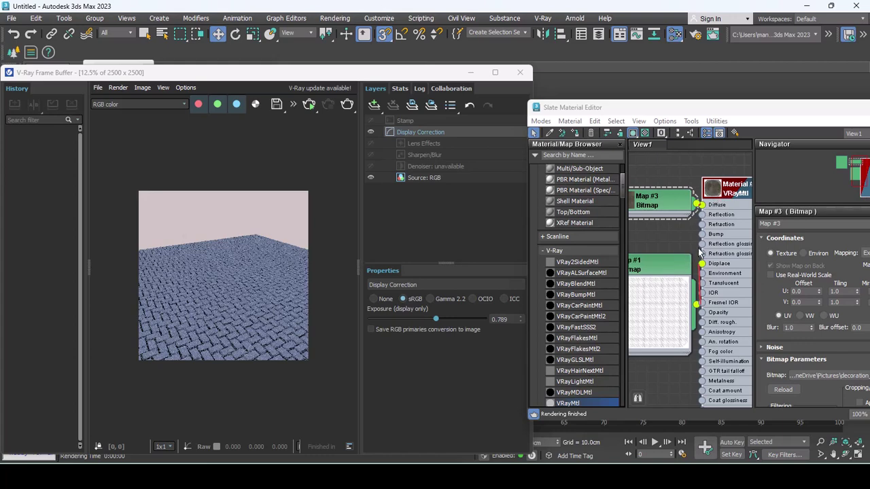
# Step: Add a Bitmap on Reflection glossiness and pick the decorative_set_76 image
pyautogui.moveTo(701, 253); pyautogui.dragTo(670, 244)
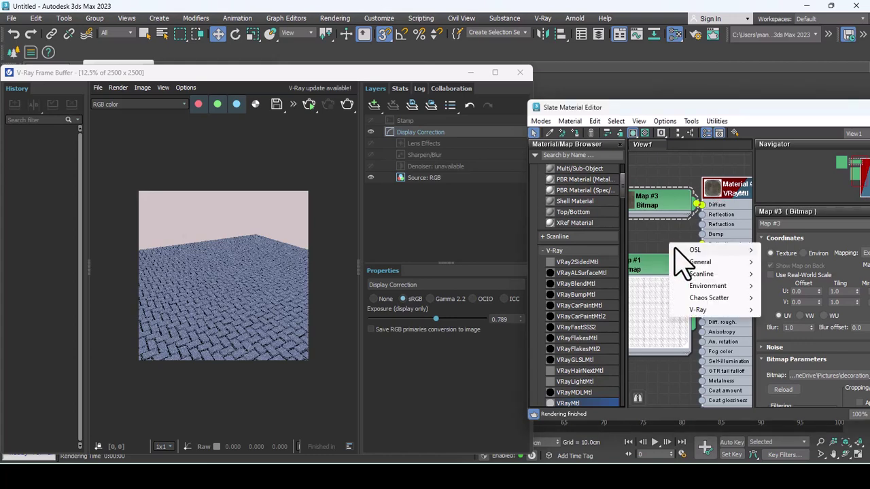
pyautogui.click(666, 244)
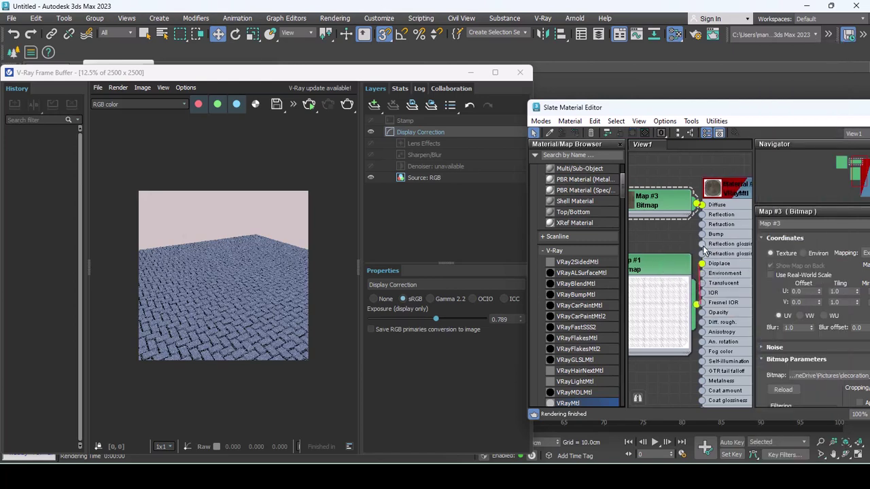
pyautogui.moveTo(704, 248); pyautogui.dragTo(663, 244)
pyautogui.click(809, 76)
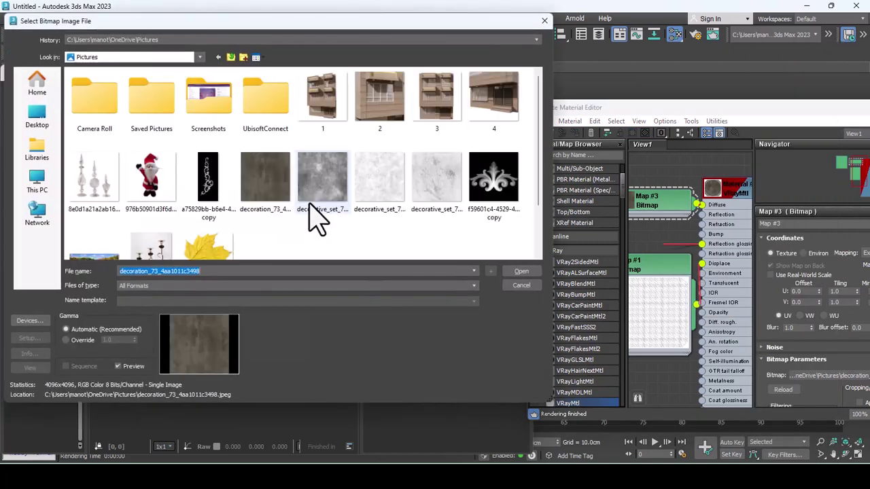
pyautogui.click(316, 224)
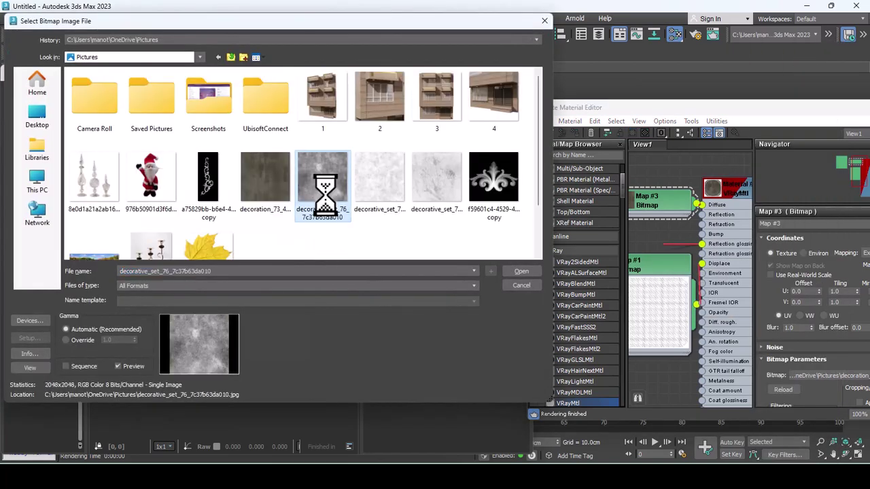
# Step: Load decorative_set_76 as the glossiness map and set Material #25's reflection colour to grey 102
pyautogui.doubleClick(330, 204)
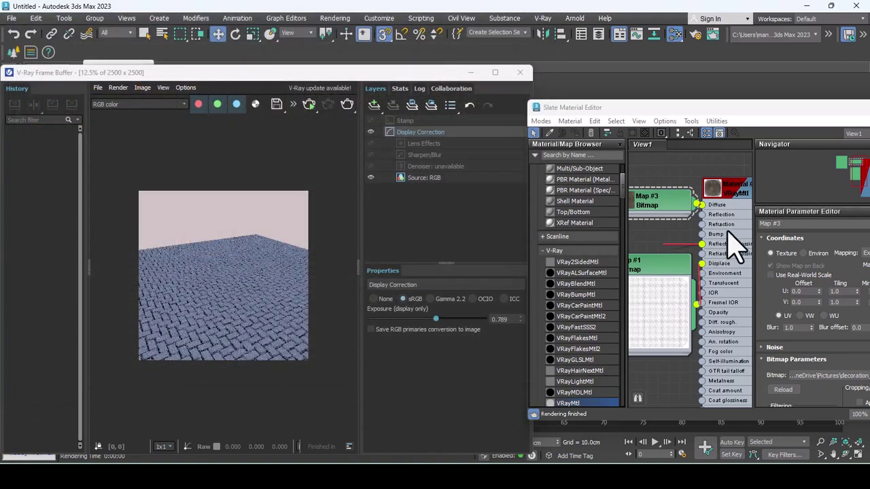
pyautogui.doubleClick(722, 198)
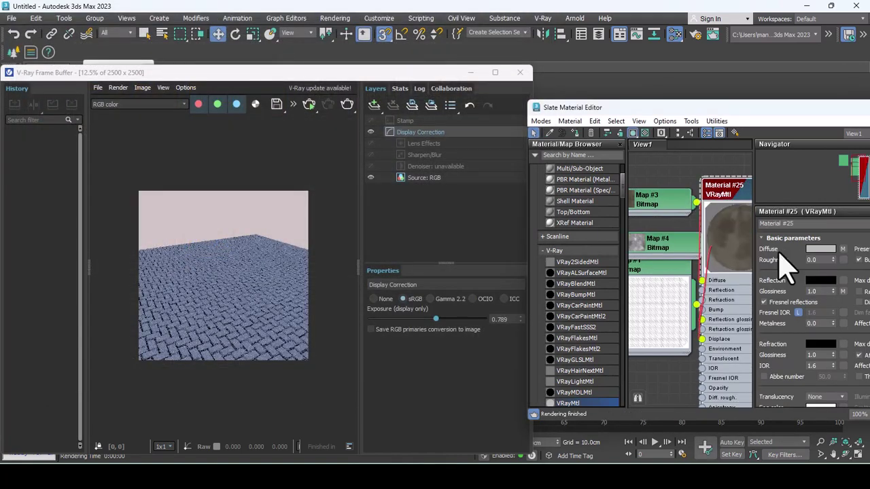
pyautogui.click(820, 280)
pyautogui.moveTo(684, 194); pyautogui.dragTo(683, 221)
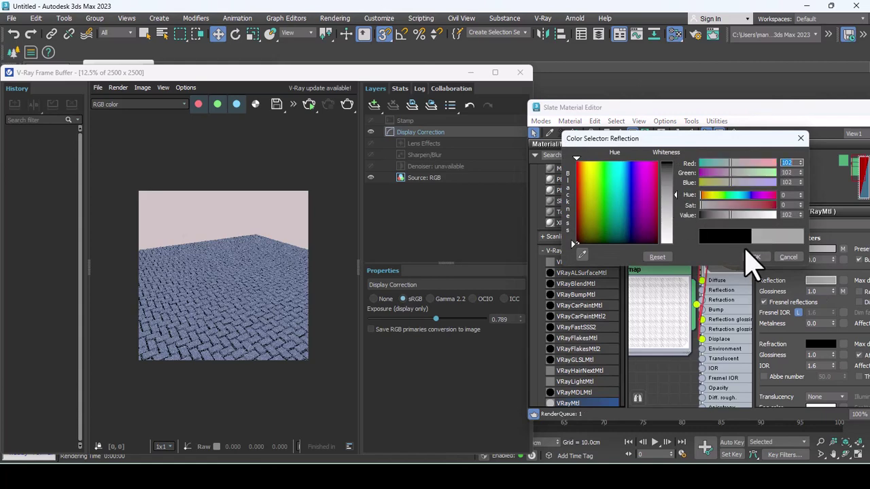
pyautogui.click(755, 258)
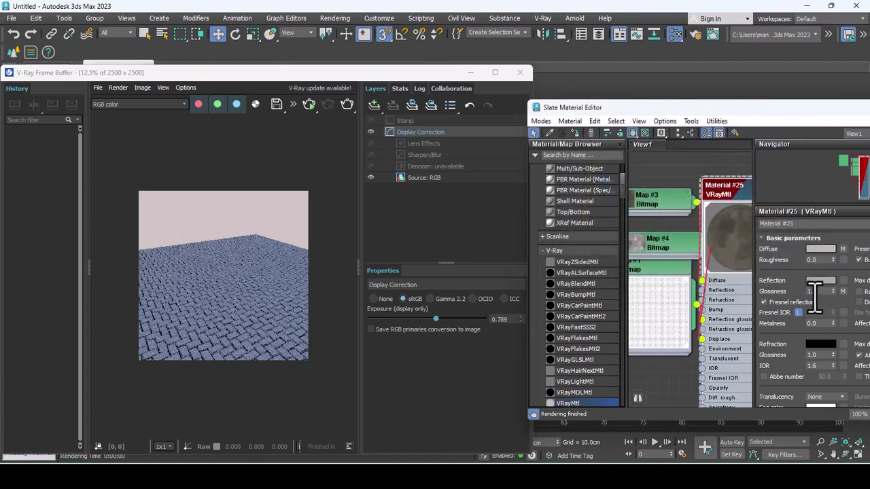
# Step: Lock Fresnel IOR to the refraction IOR and minimize the Slate material editor
pyautogui.moveTo(666, 109); pyautogui.dragTo(520, 106)
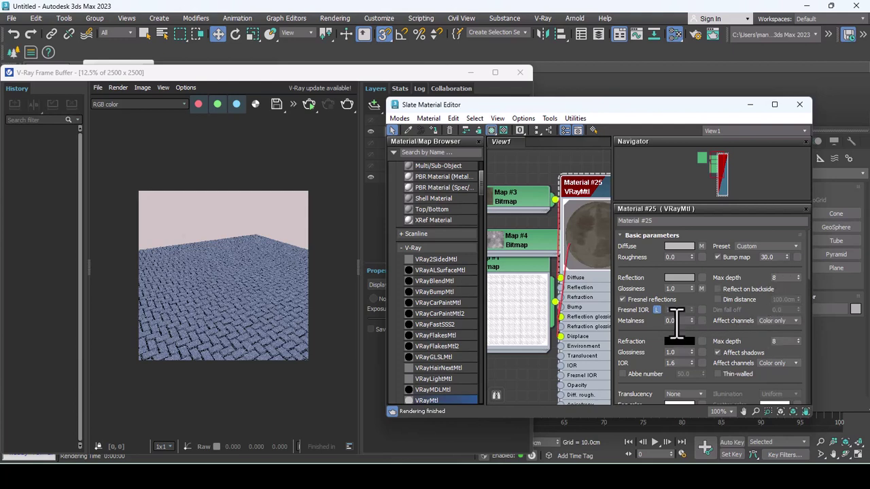
pyautogui.doubleClick(675, 310)
pyautogui.click(657, 309)
pyautogui.click(750, 105)
# Step: Re-render the herringbone paving in V-Ray with the new maps and maximize the frame buffer
pyautogui.scroll(1, 262, 291)
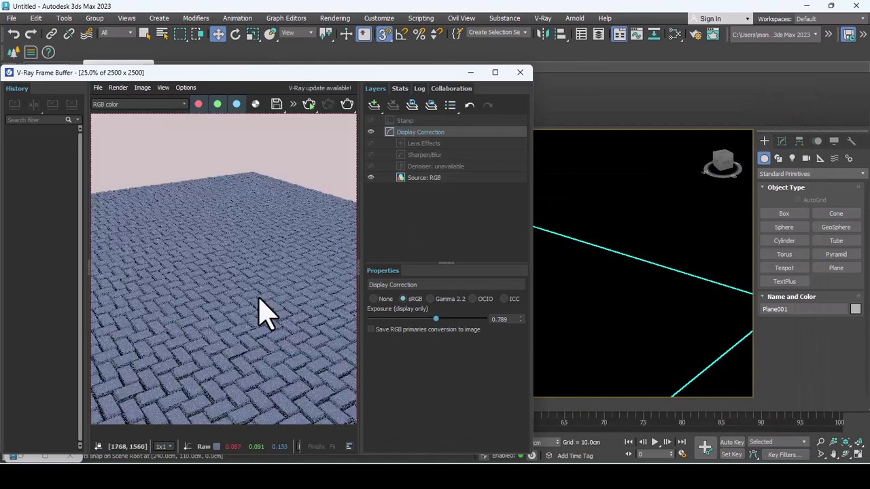
pyautogui.click(347, 104)
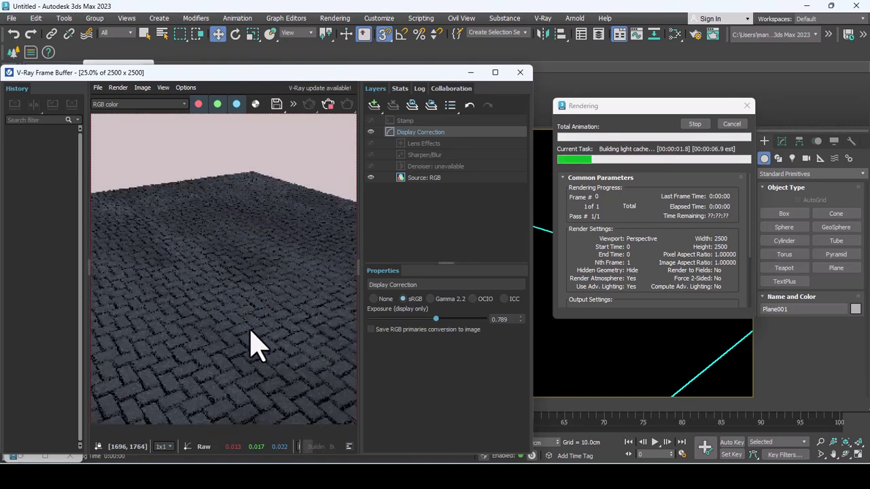
pyautogui.scroll(1, 233, 317)
pyautogui.scroll(-1, 233, 317)
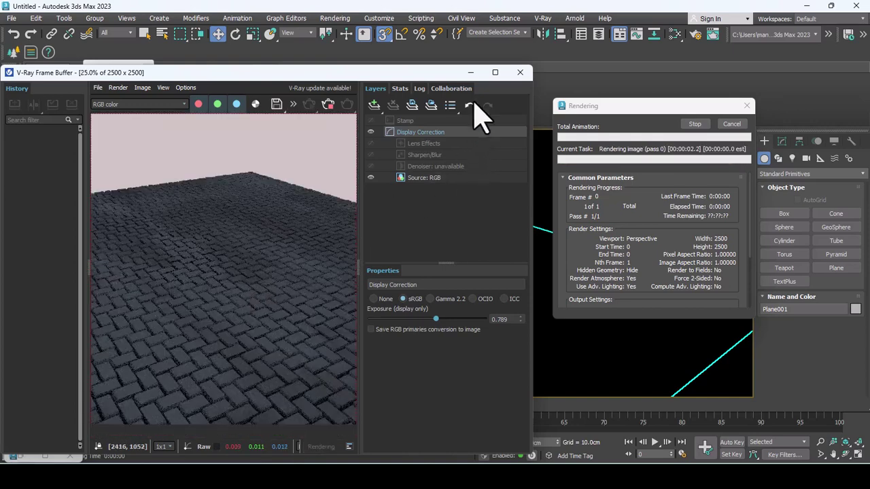
pyautogui.click(495, 72)
pyautogui.scroll(1, 425, 299)
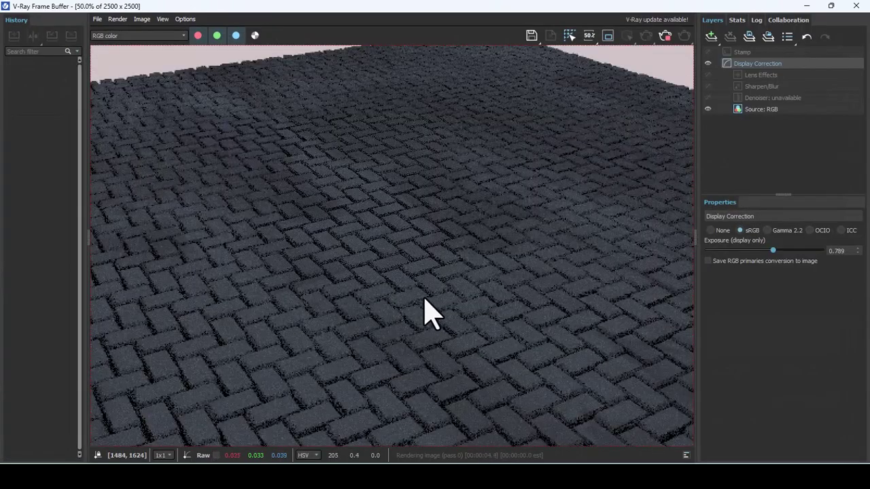
pyautogui.scroll(1, 427, 321)
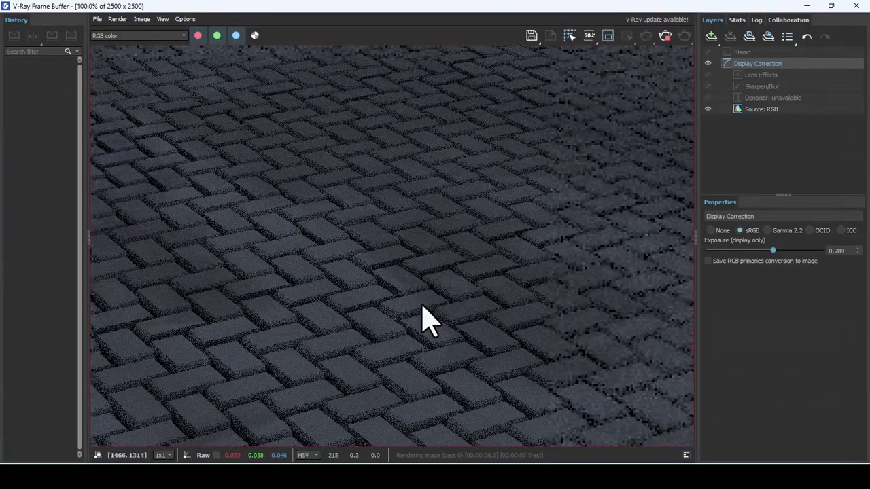
pyautogui.scroll(1, 424, 319)
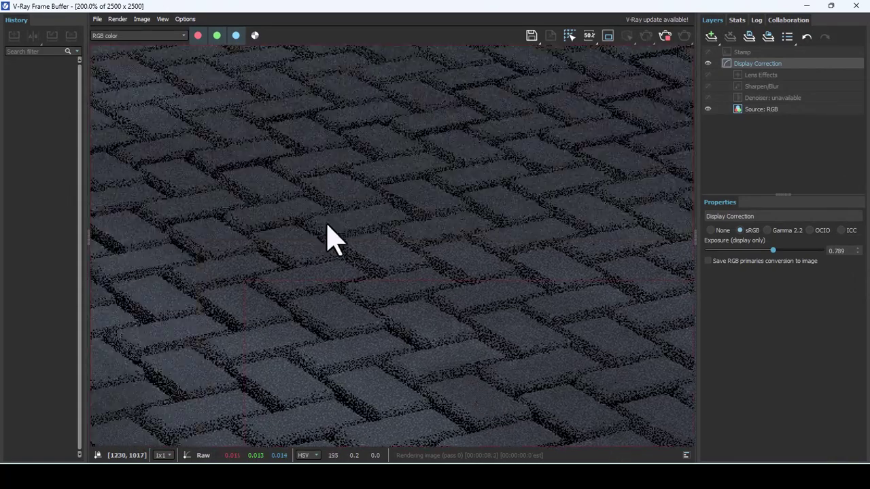
pyautogui.scroll(-1, 316, 242)
pyautogui.scroll(-1, 425, 305)
pyautogui.scroll(-1, 472, 320)
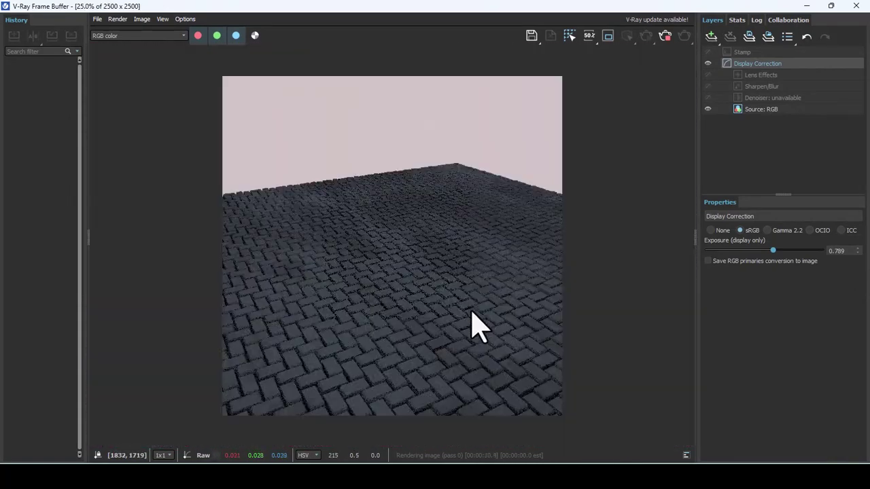
pyautogui.scroll(-1, 471, 333)
pyautogui.scroll(1, 430, 310)
pyautogui.scroll(1, 427, 311)
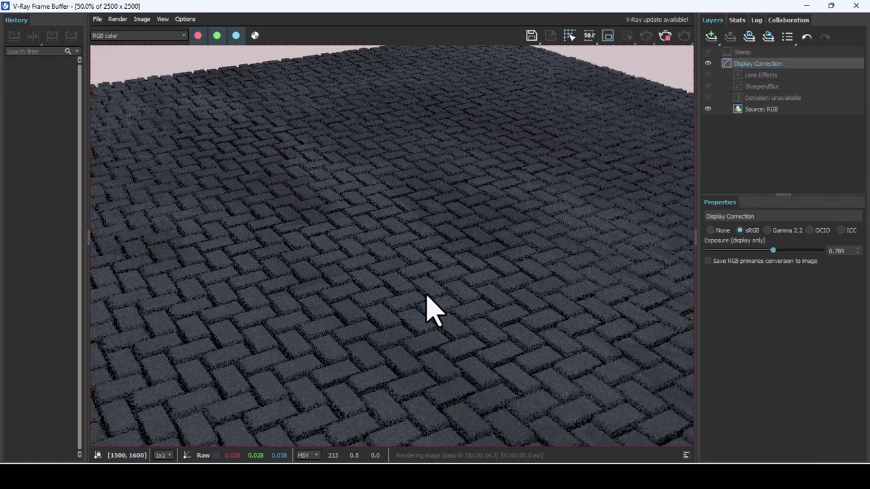
pyautogui.scroll(-1, 429, 297)
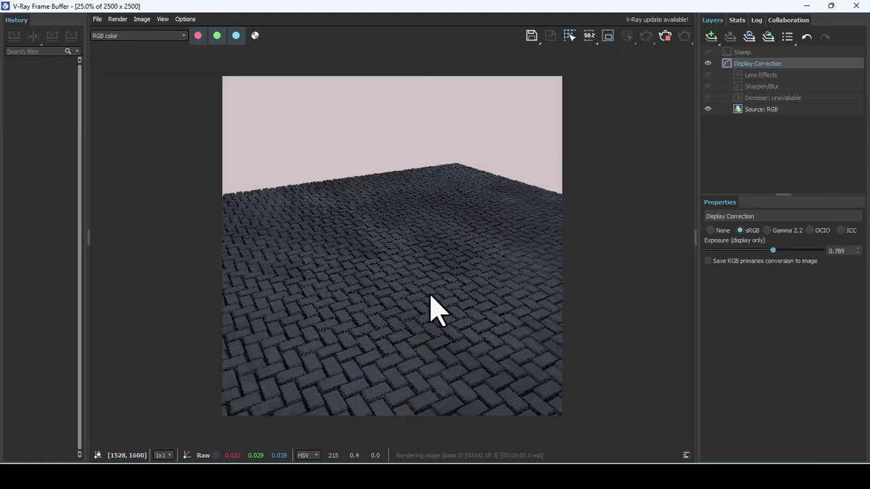
pyautogui.scroll(2, 431, 299)
pyautogui.scroll(-1, 442, 326)
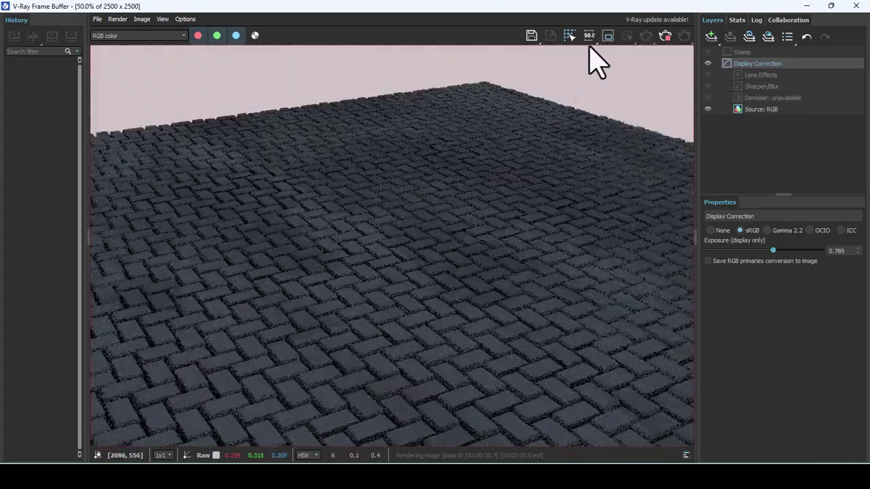